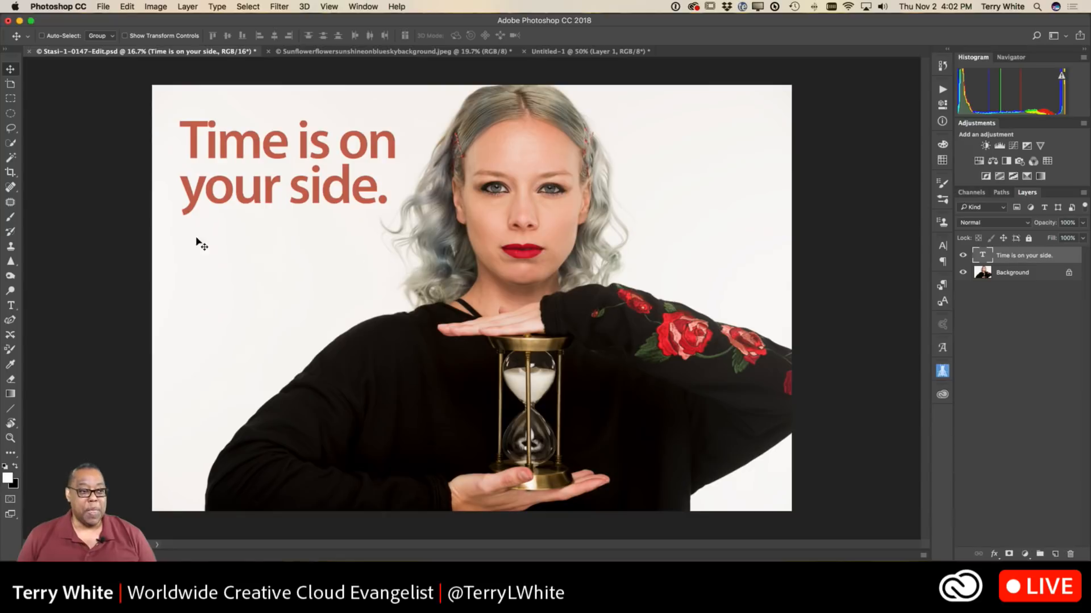
Browse the available variable fonts for the headline text without changing the Myriad Variable Concept font.
left_click(10, 305)
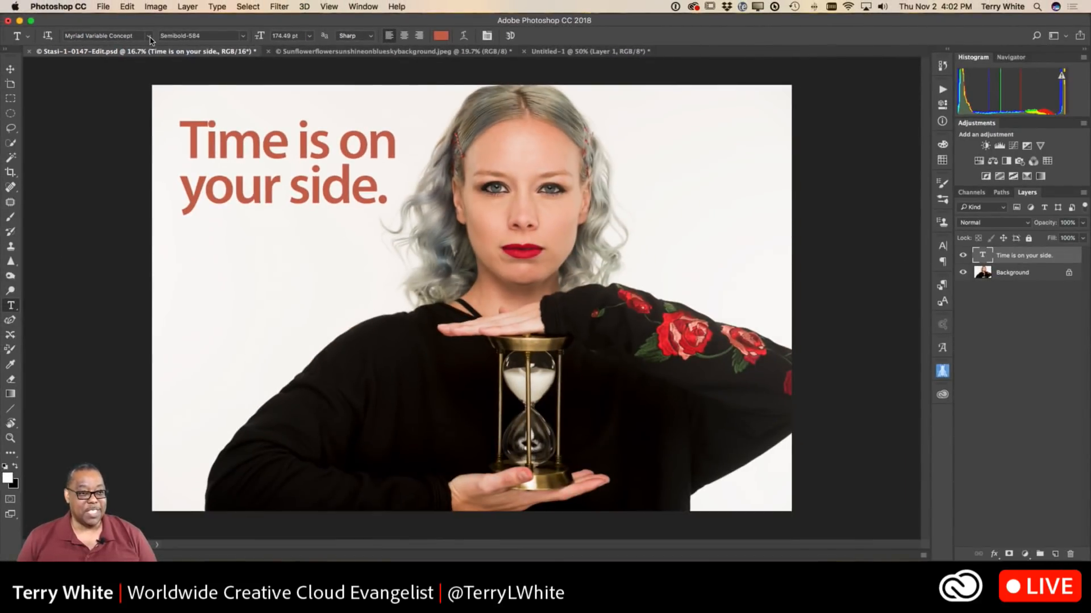
left_click(150, 37)
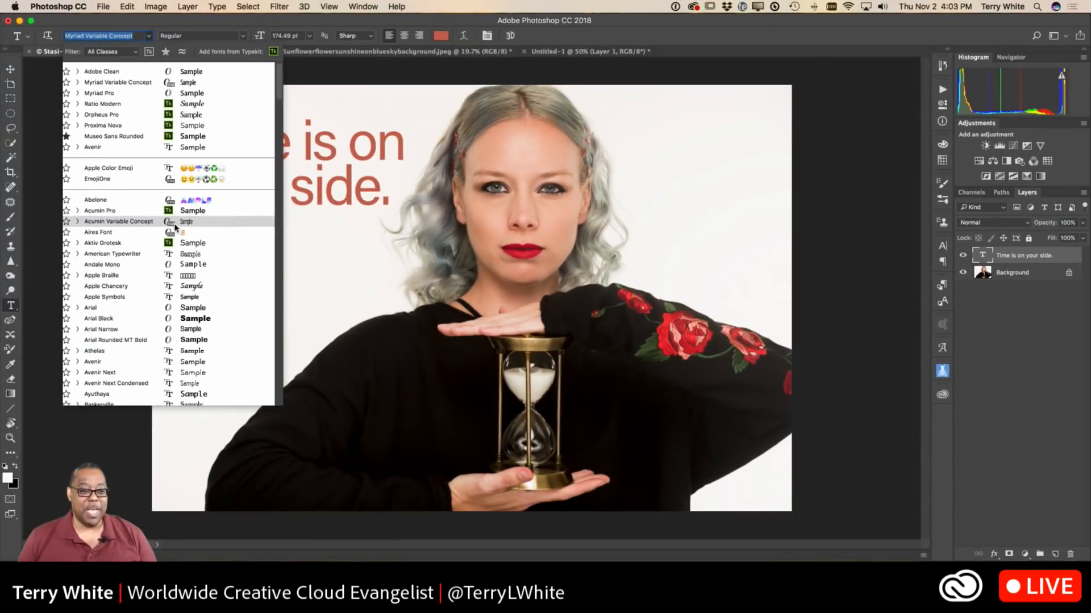
left_click(189, 26)
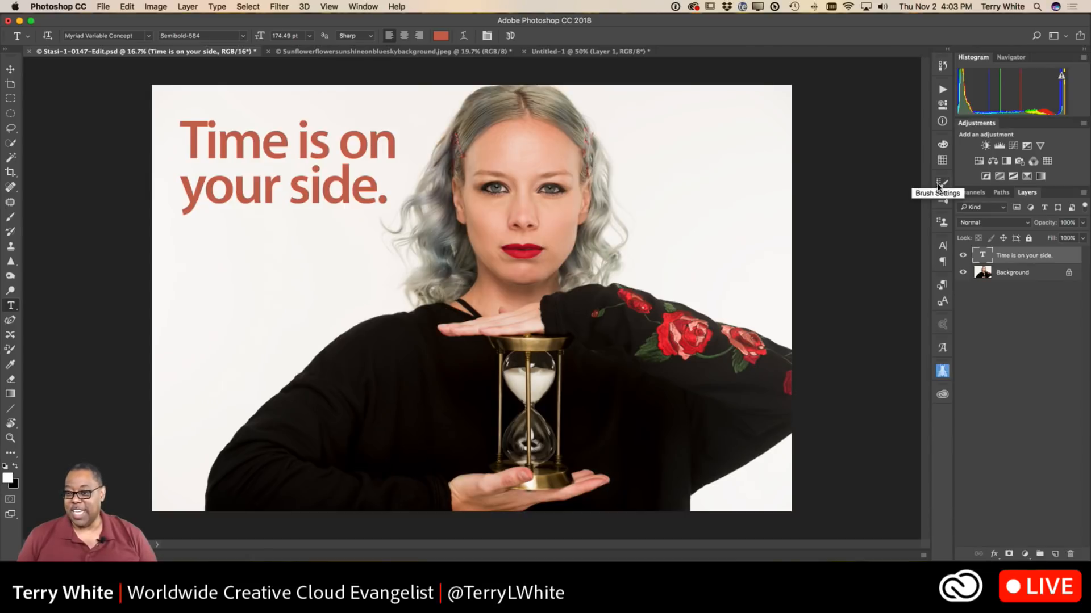
Show the headline's type layer properties with the variable font weight and width controls fully visible.
left_click(942, 104)
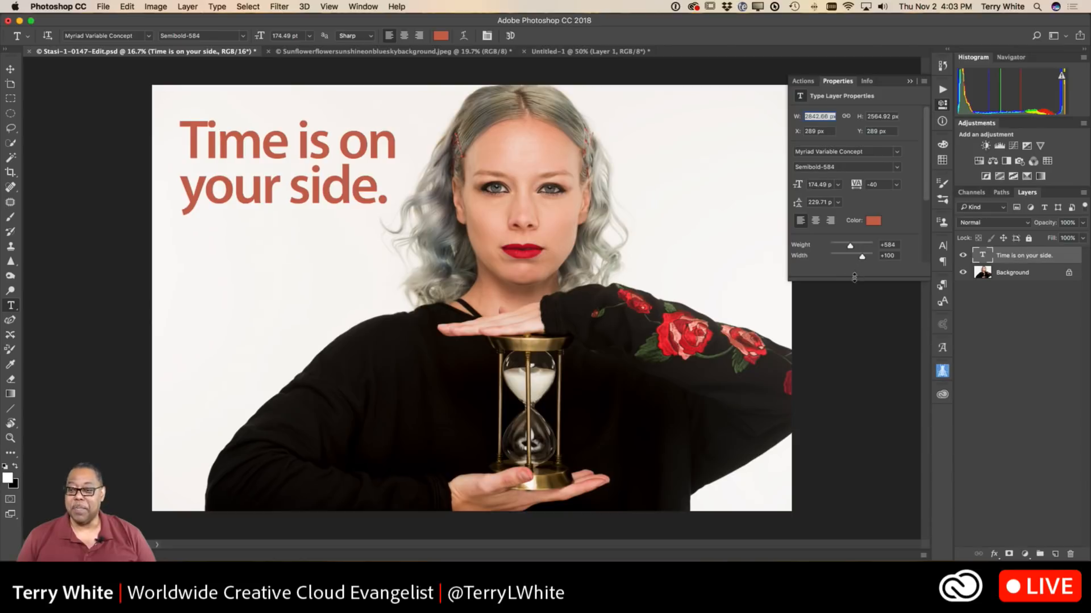
left_click_drag(854, 281, 861, 328)
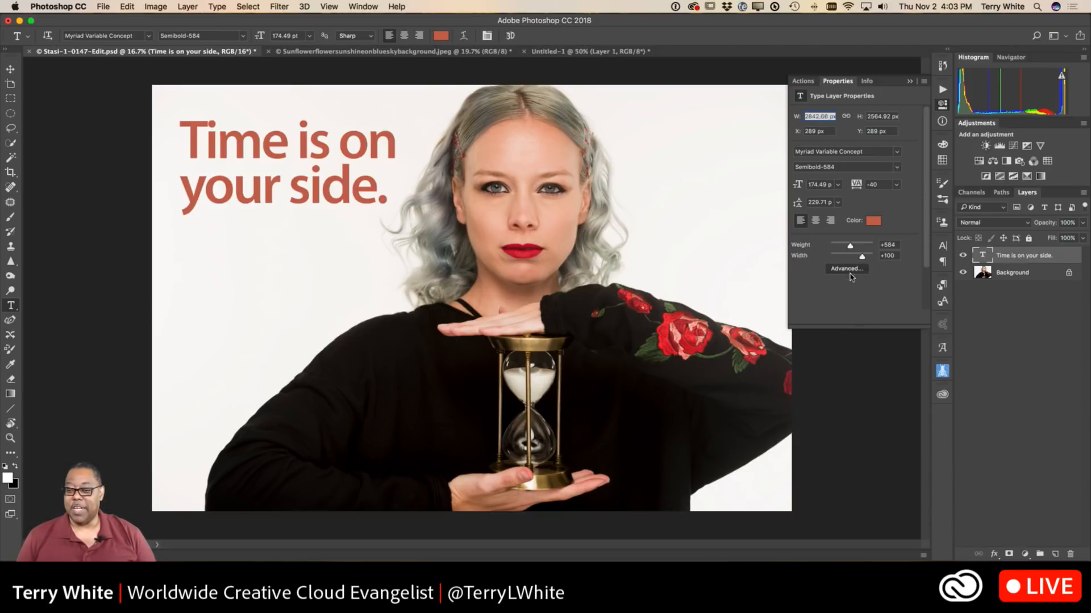
left_click(846, 270)
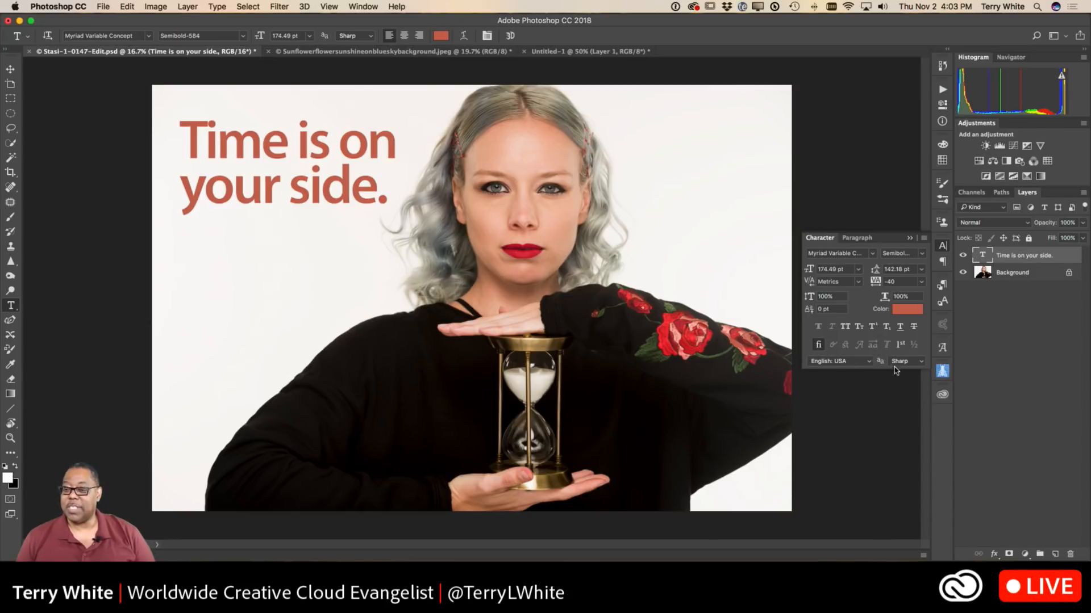
left_click(941, 105)
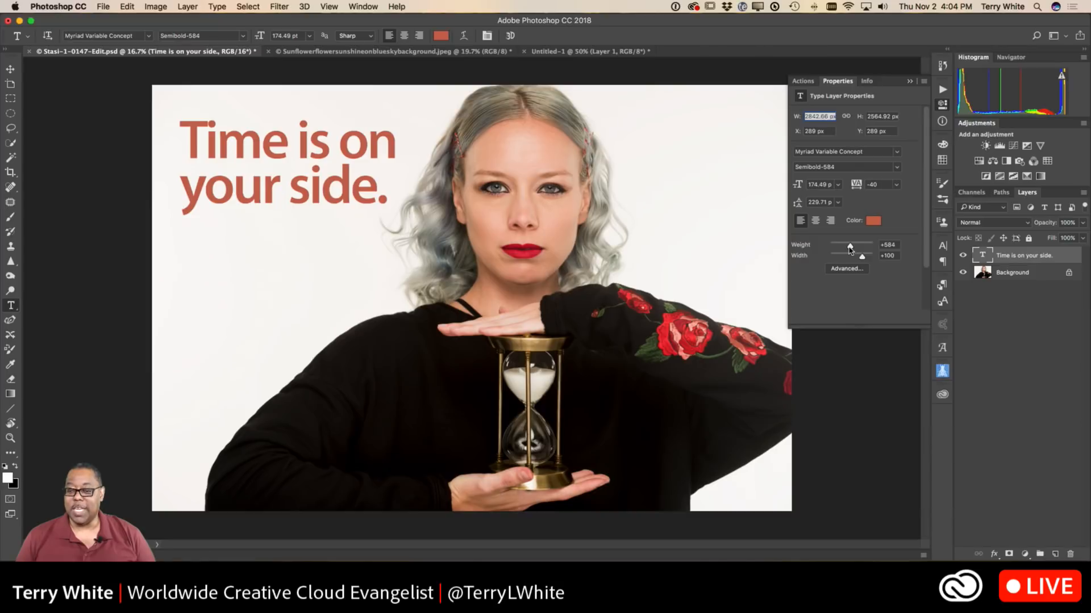
Adjust the headline's variable font to a weight of about 616 and a width of about 94.
left_click_drag(849, 250, 874, 250)
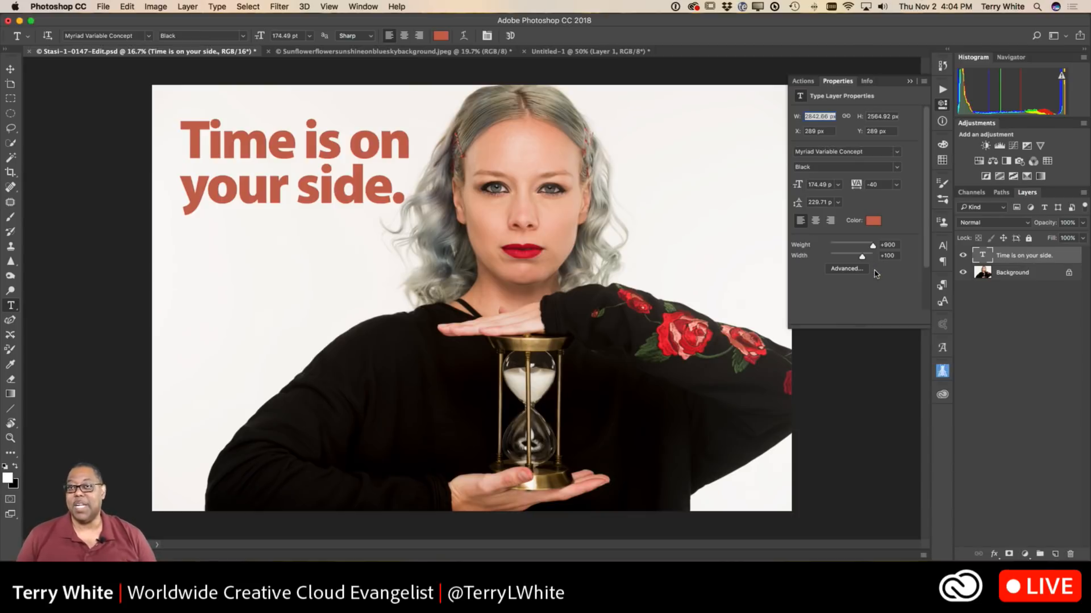
mouse_move(873, 246)
left_mouse_down()
mouse_move(828, 260)
mouse_move(873, 257)
left_mouse_up()
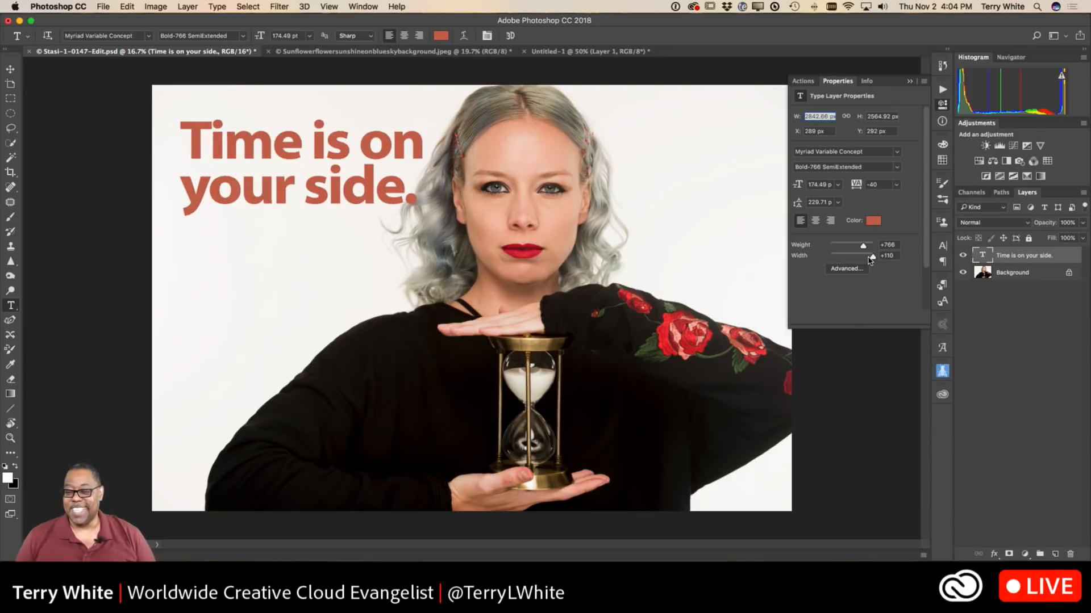
left_click_drag(873, 257, 852, 252)
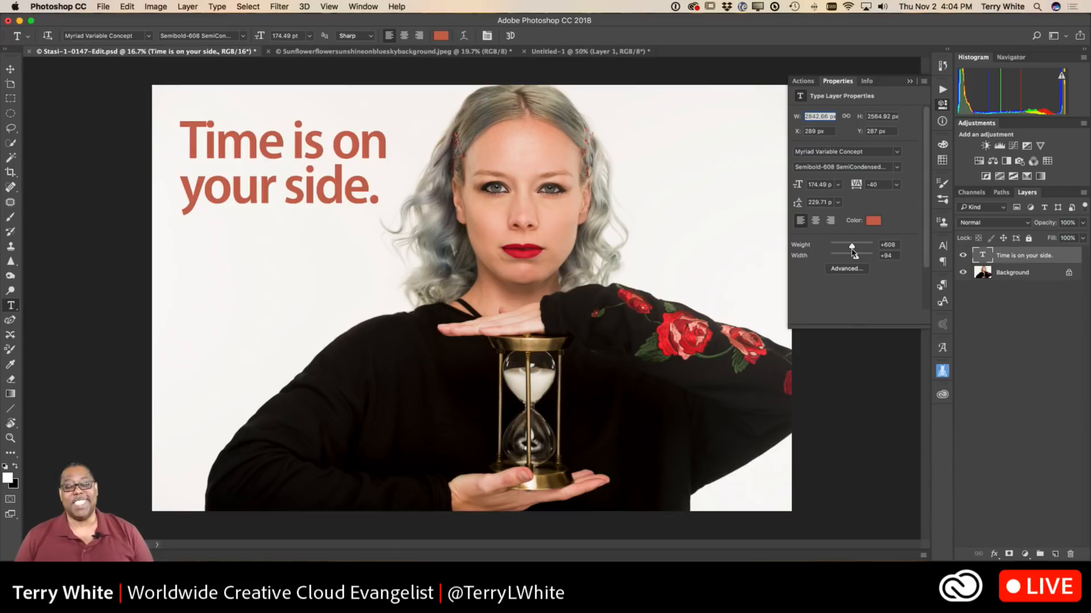
mouse_move(852, 253)
left_mouse_down()
mouse_move(843, 250)
mouse_move(853, 247)
left_mouse_up()
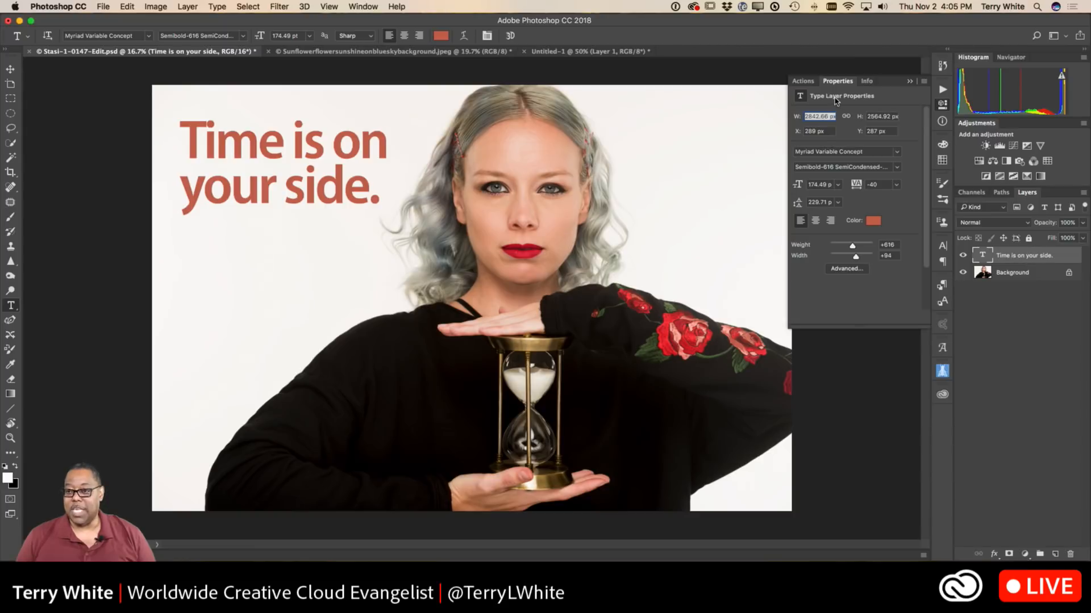
left_click(910, 81)
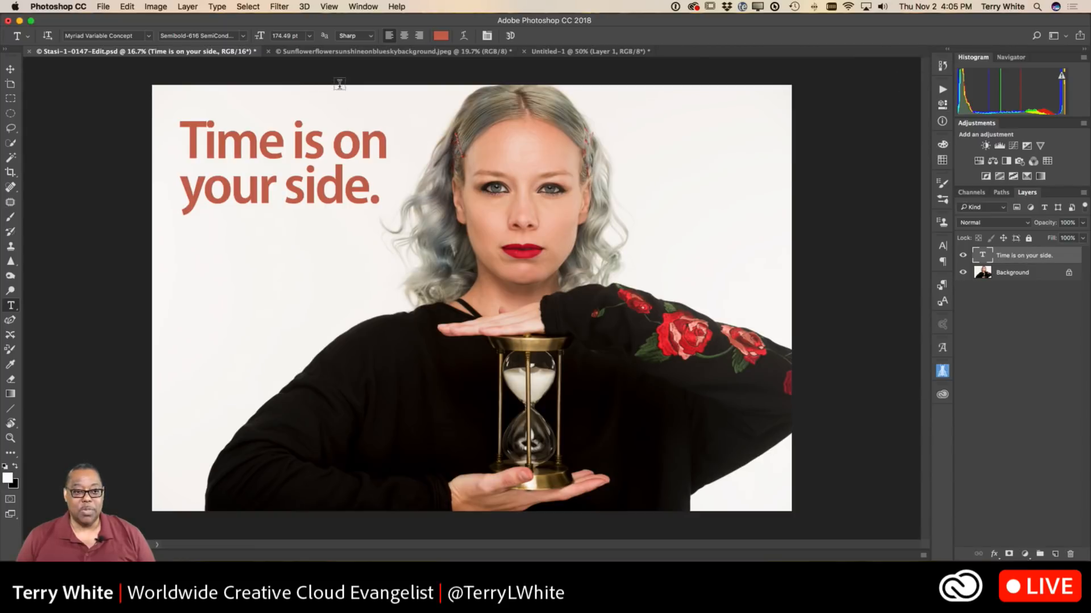
In the sunflower image, trace the upper petal's edge down to the notch below it with the Curvature Pen tool in Path mode.
left_click(341, 52)
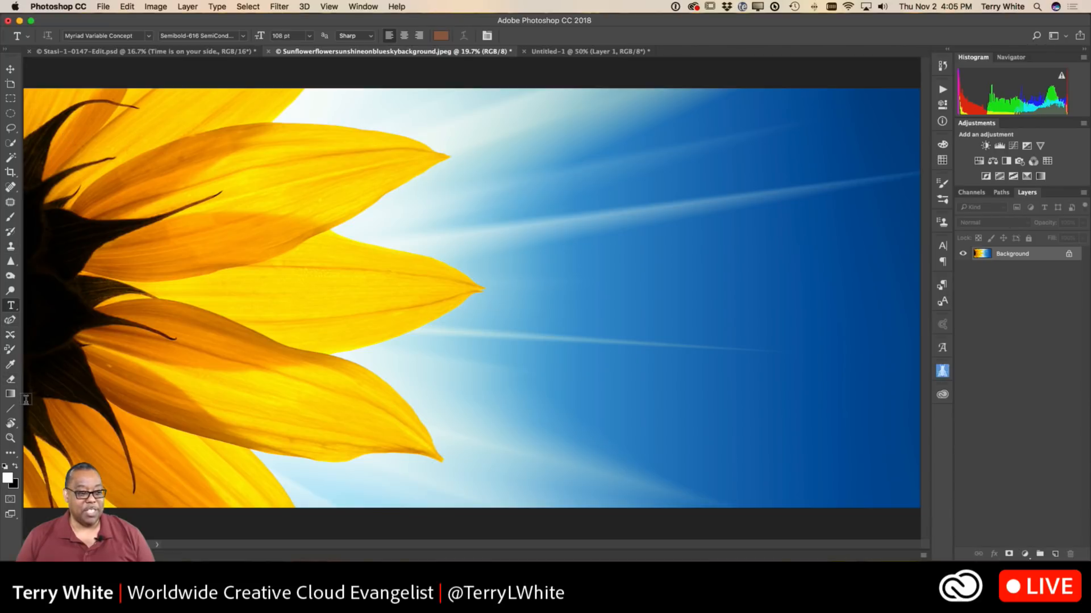
left_click(11, 321)
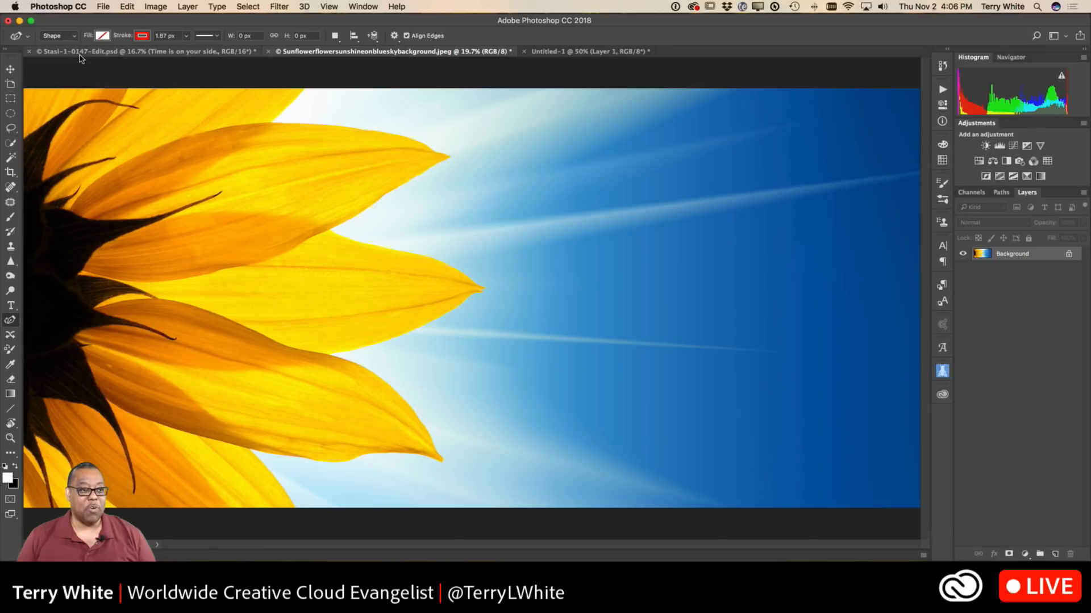
left_click(74, 38)
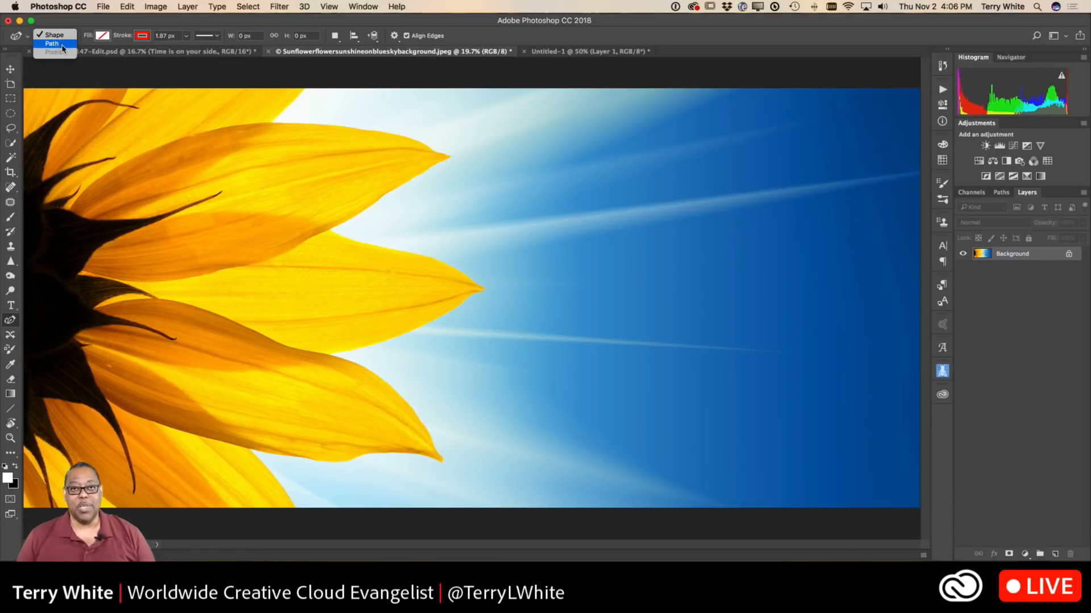
left_click(62, 45)
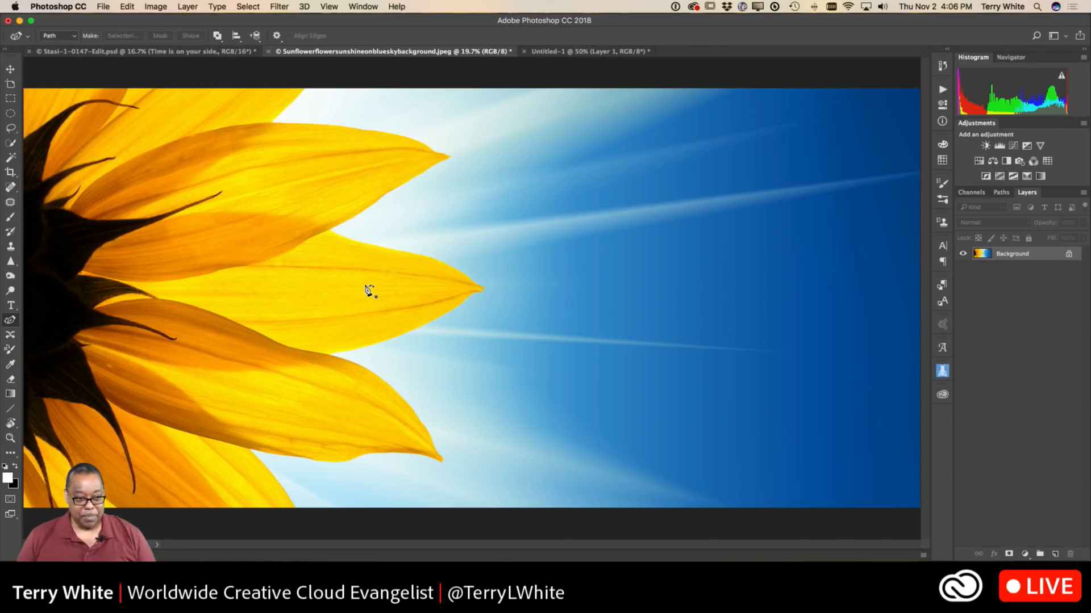
left_click(272, 122)
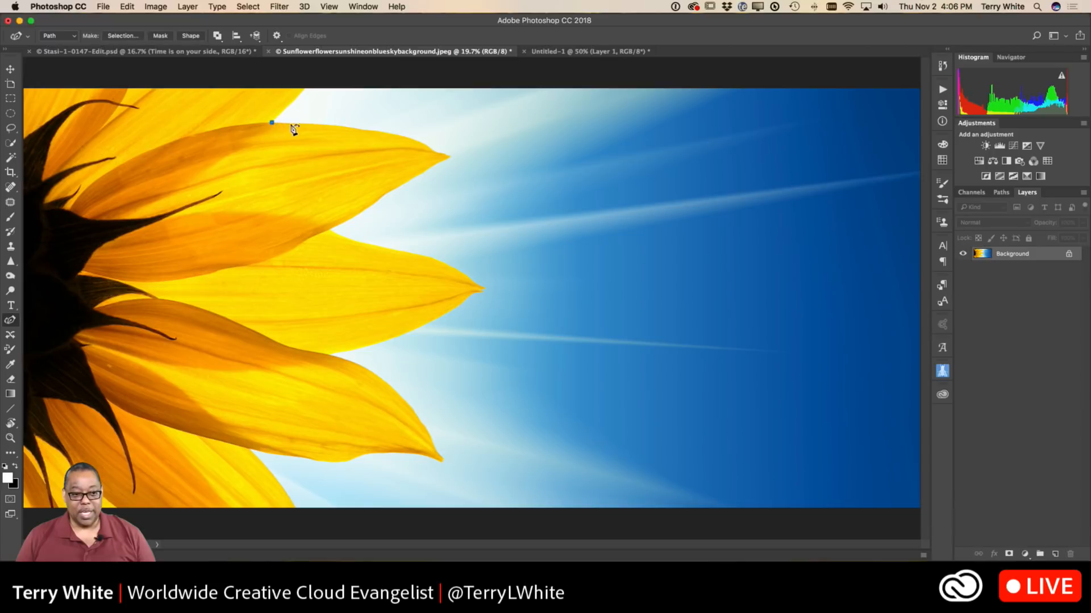
left_click(431, 148)
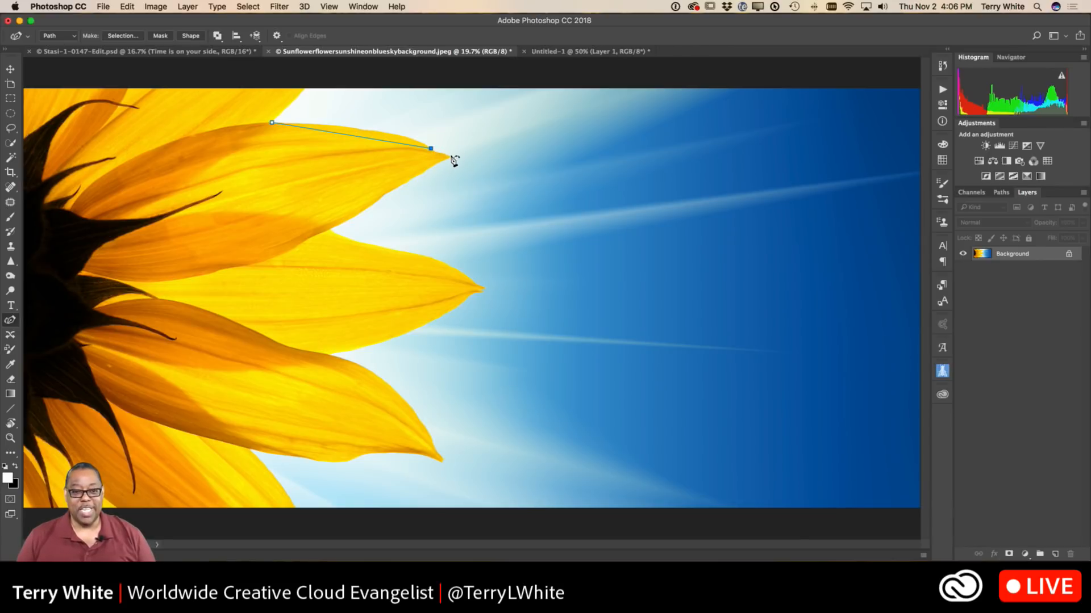
left_click(450, 156)
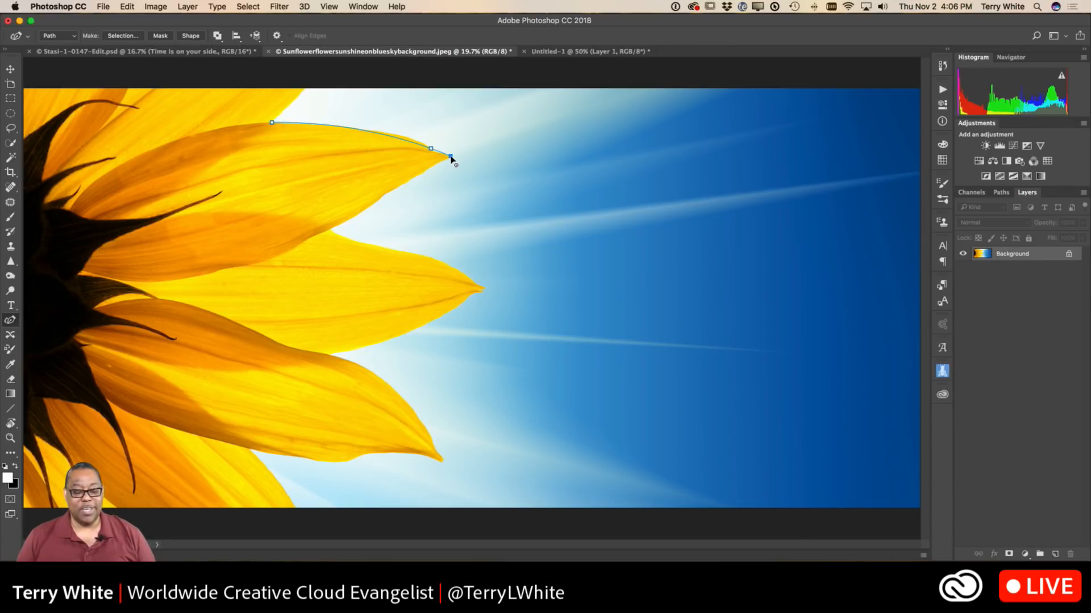
left_click(332, 230)
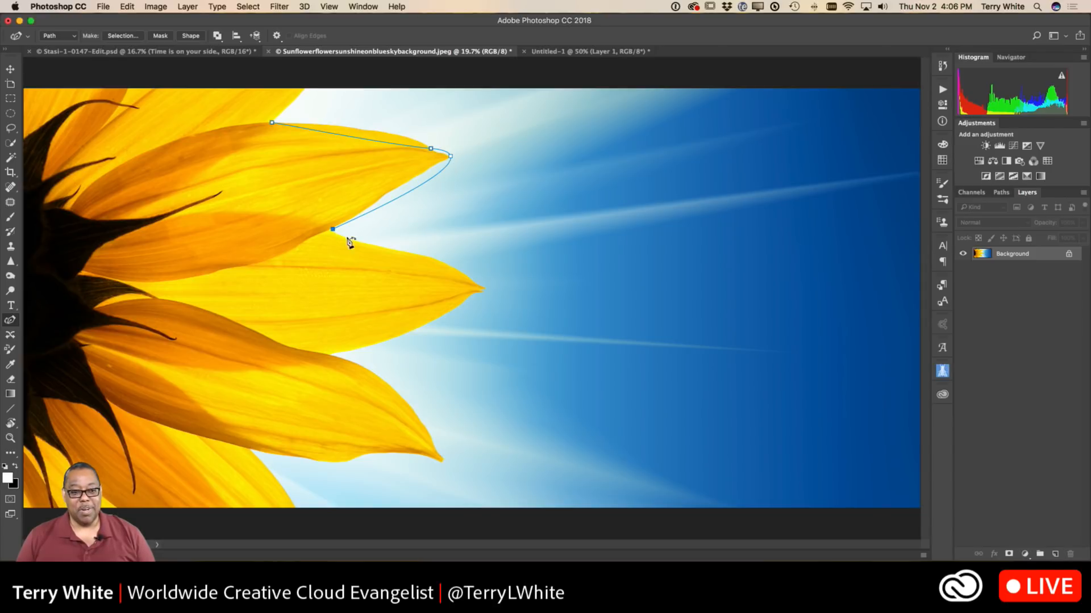
Continue the path around the middle petal's tip and back to the notch above the lower petal.
left_click(428, 256)
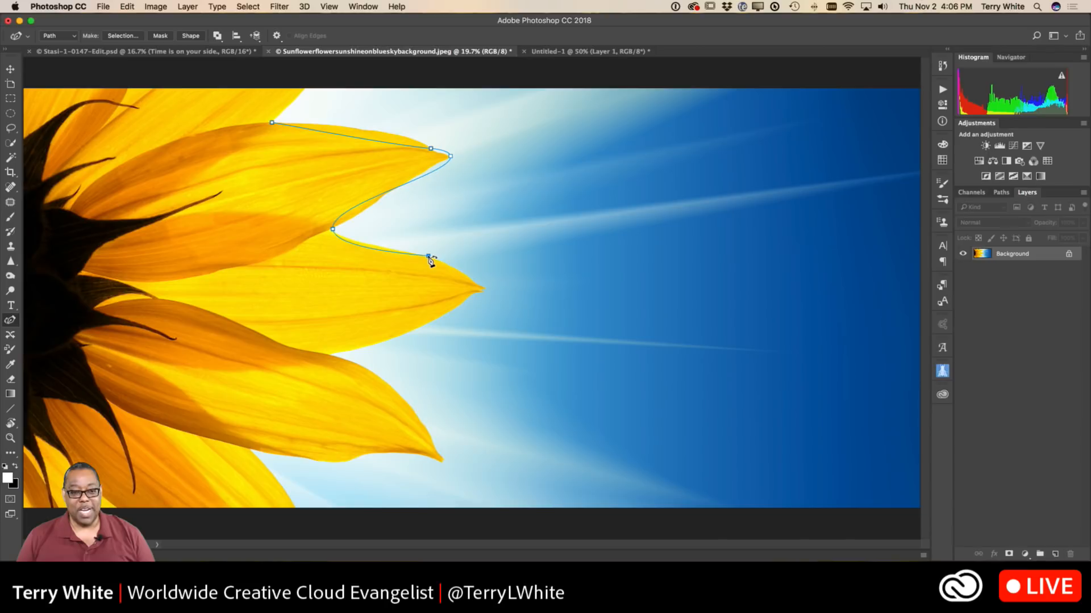
left_click(476, 283)
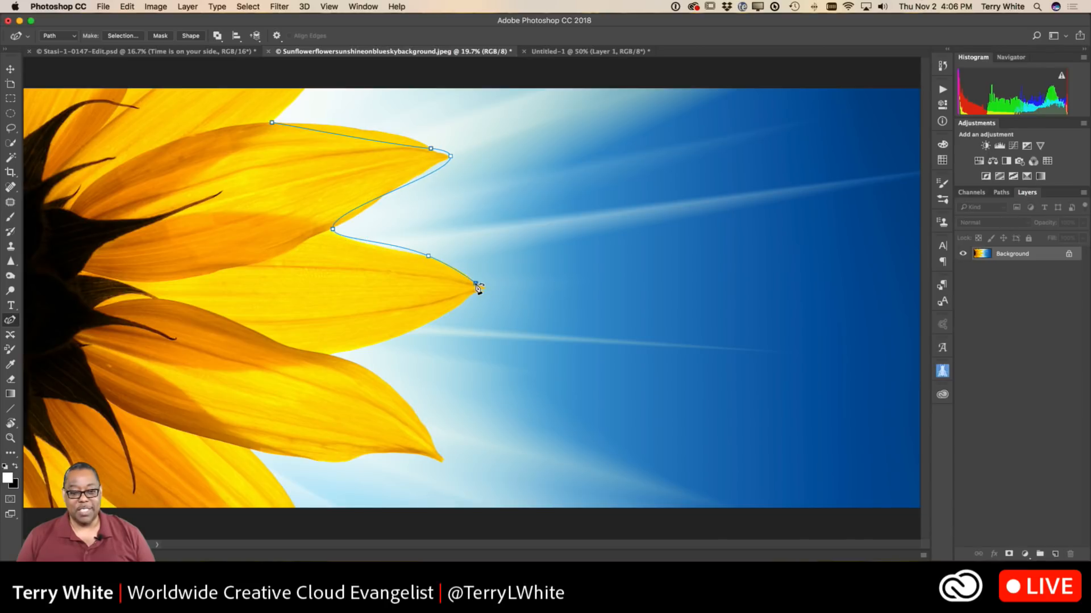
left_click(484, 287)
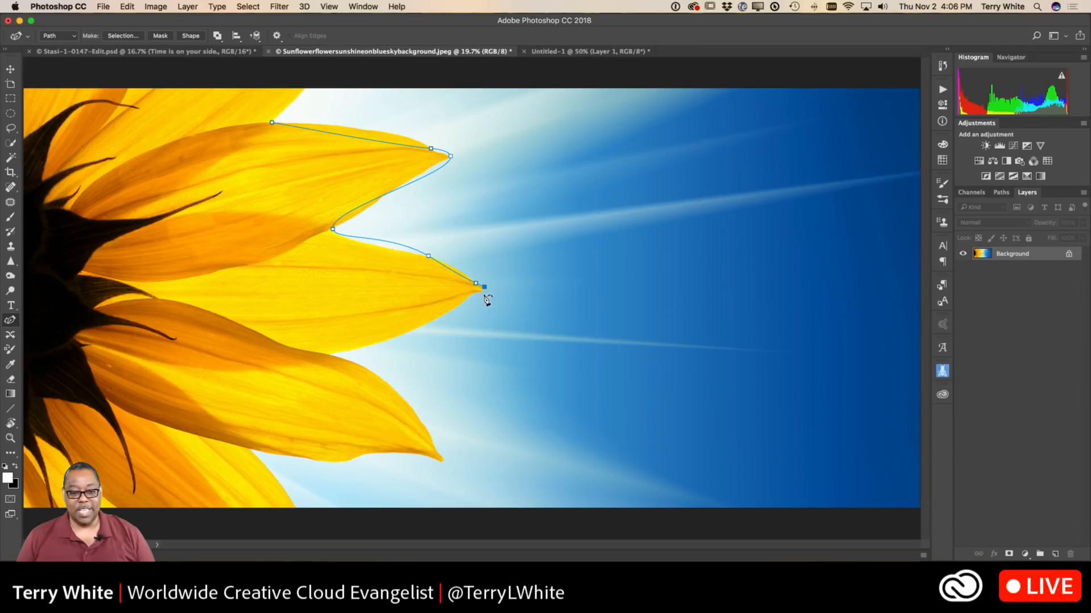
left_click(475, 292)
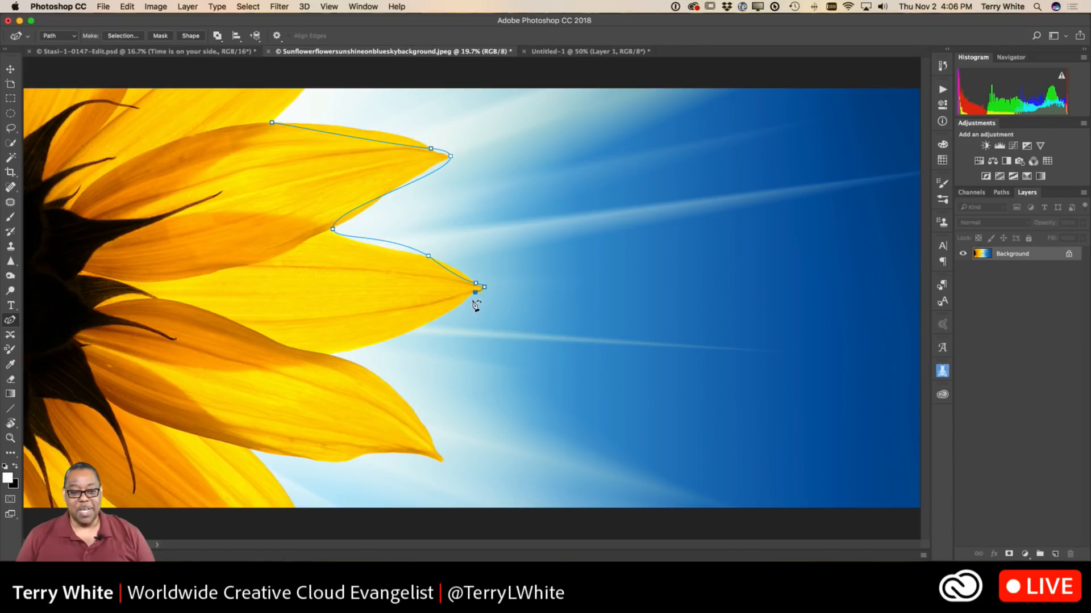
left_click(331, 353)
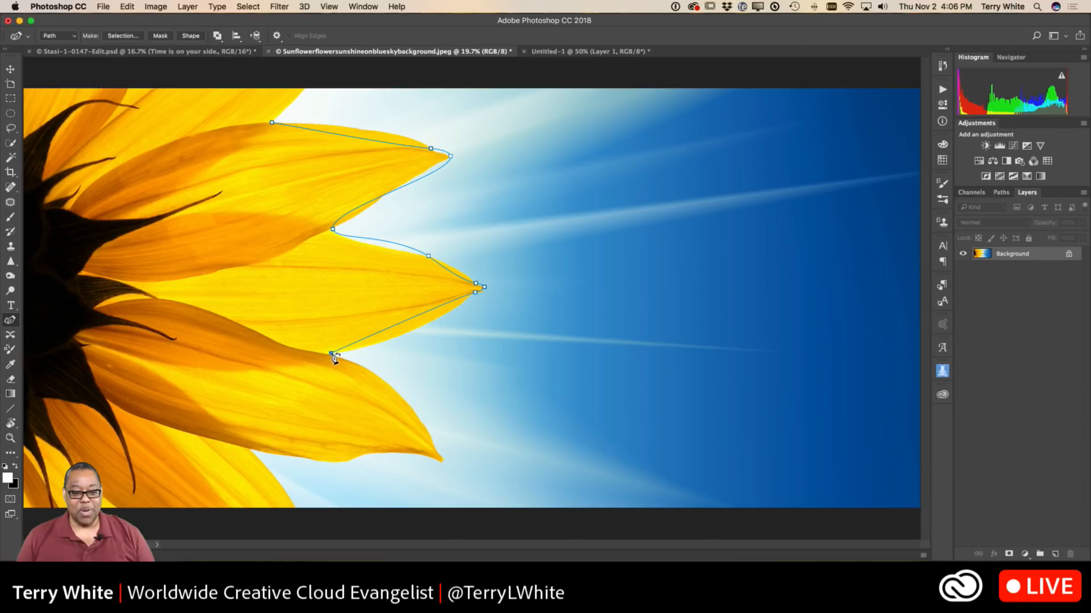
Extend the path around the lower petal's tip and underside, ending at the image's bottom edge along the petal beneath.
left_click(383, 379)
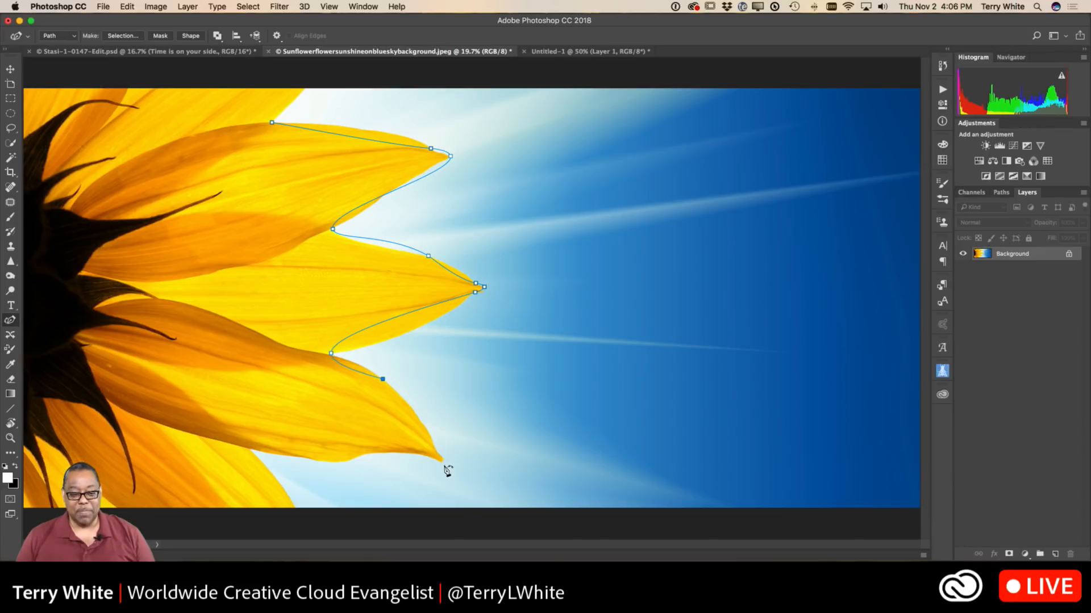
left_click(436, 451)
left_click(445, 458)
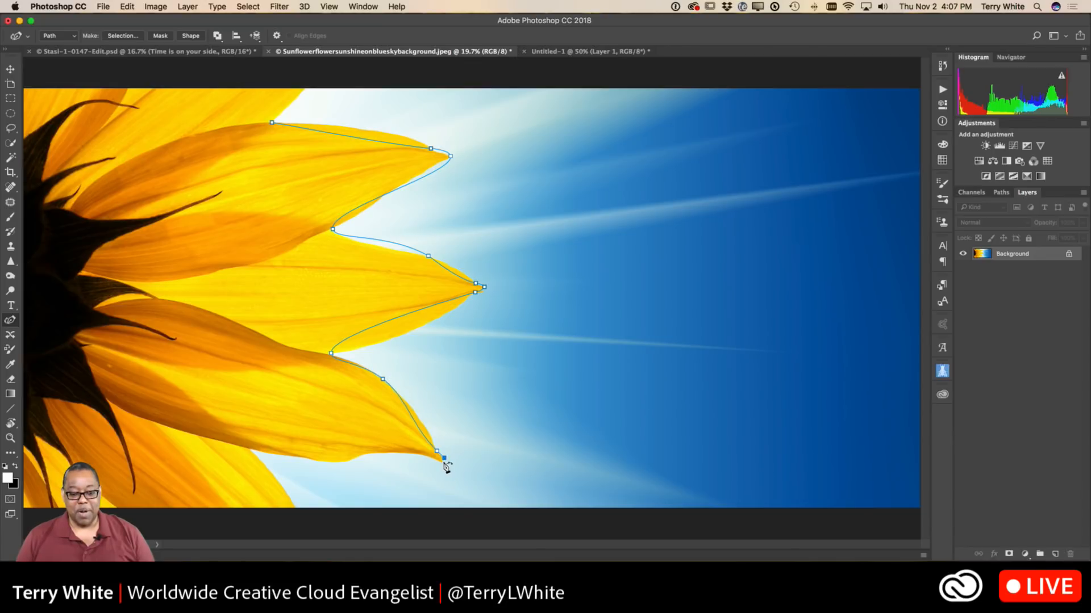
left_click(442, 461)
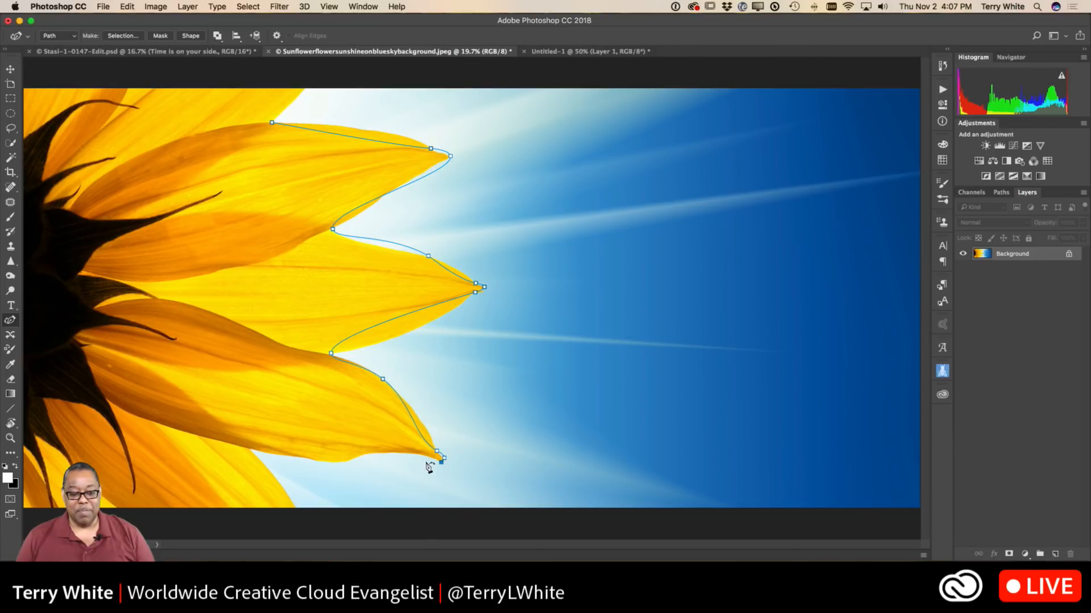
left_click(368, 454)
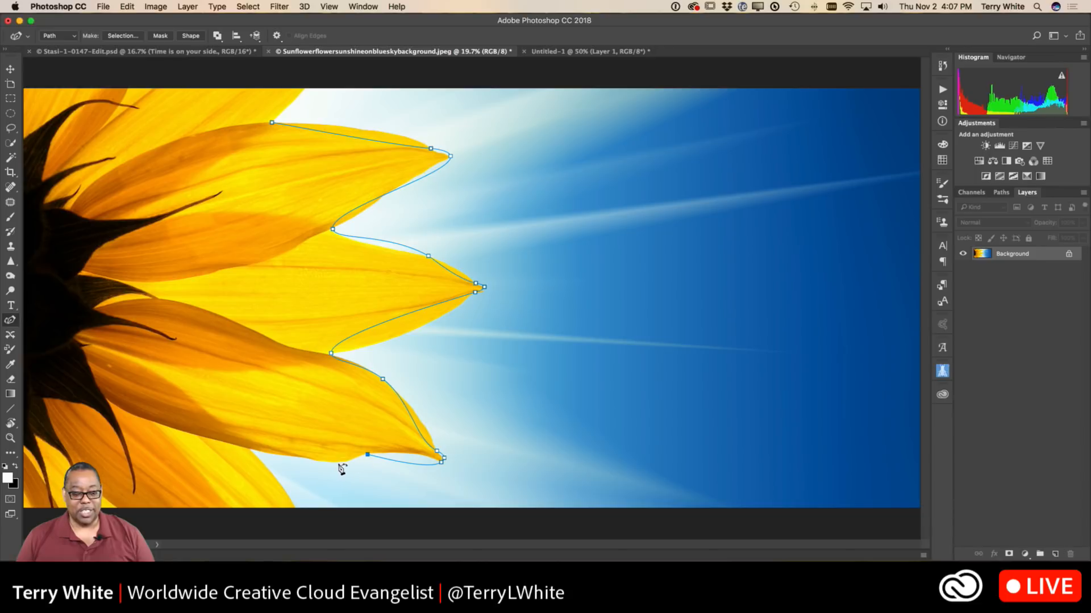
left_click(341, 462)
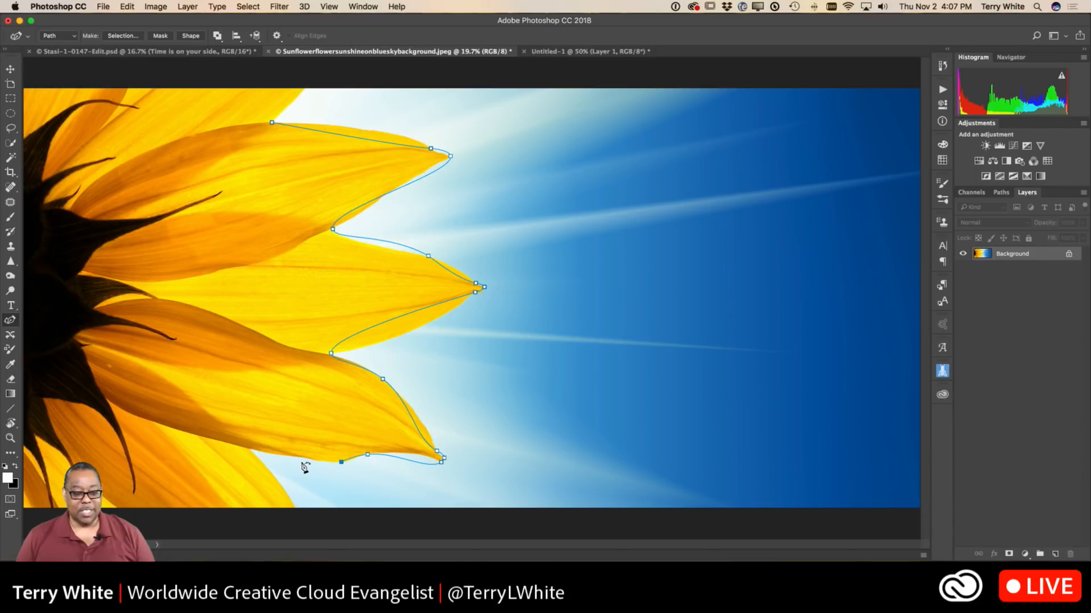
left_click(252, 451)
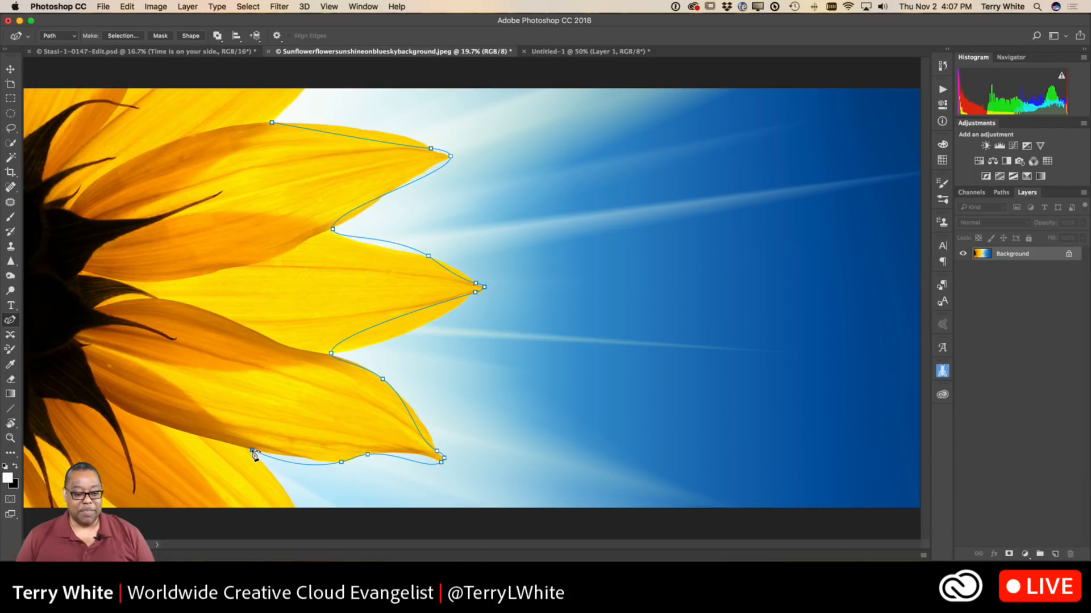
left_click(296, 507)
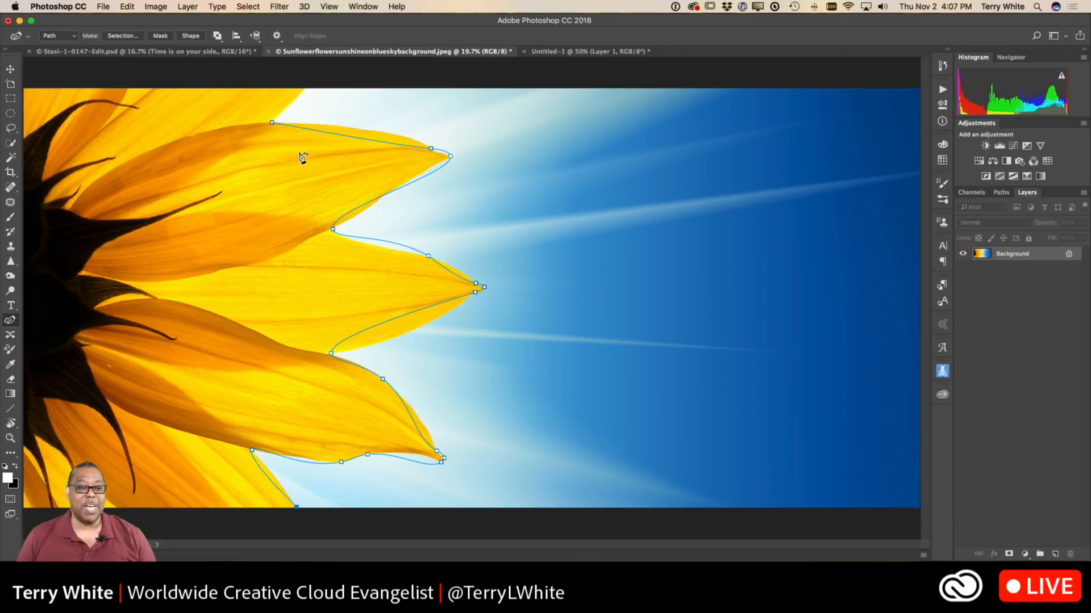
Fit the path to the upper petal by adding two anchor points along its top edge and converting its tip and lower notch to corners.
left_click_drag(351, 138, 354, 131)
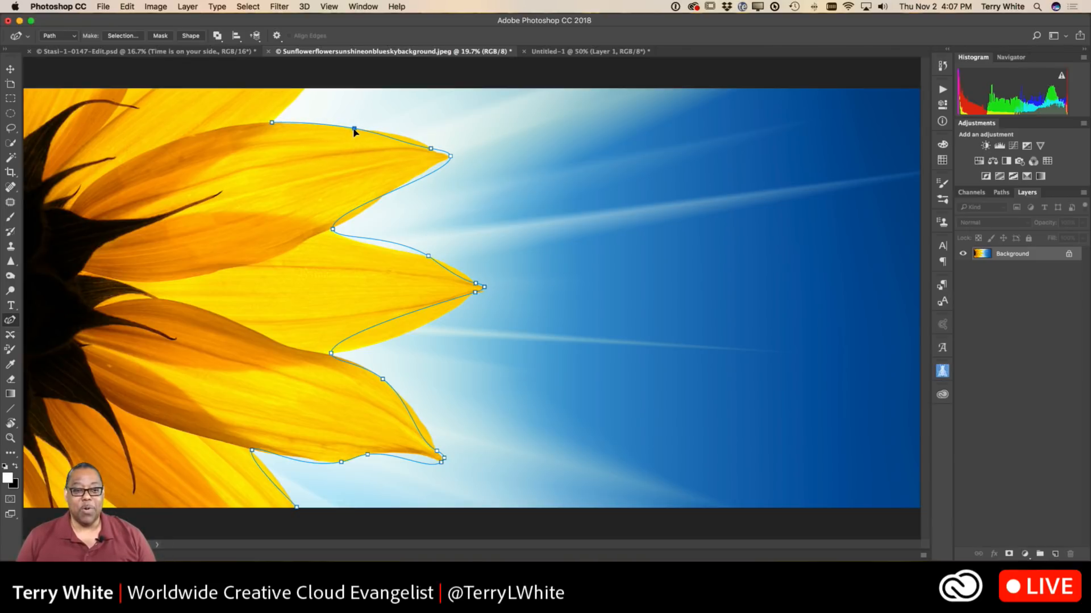
left_click(400, 138)
left_click_drag(401, 137, 405, 138)
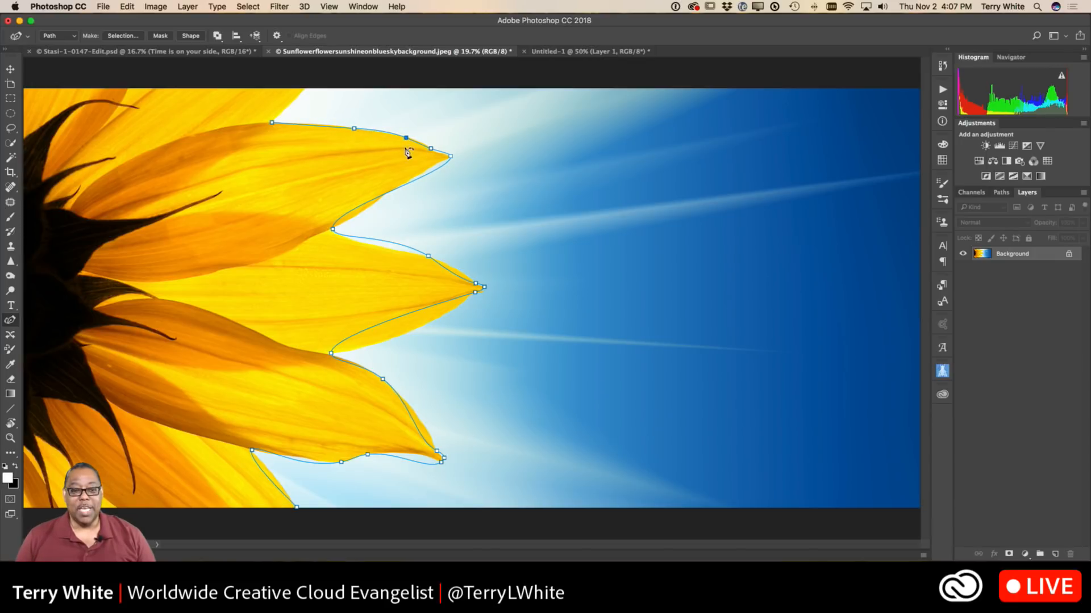
left_click(450, 156)
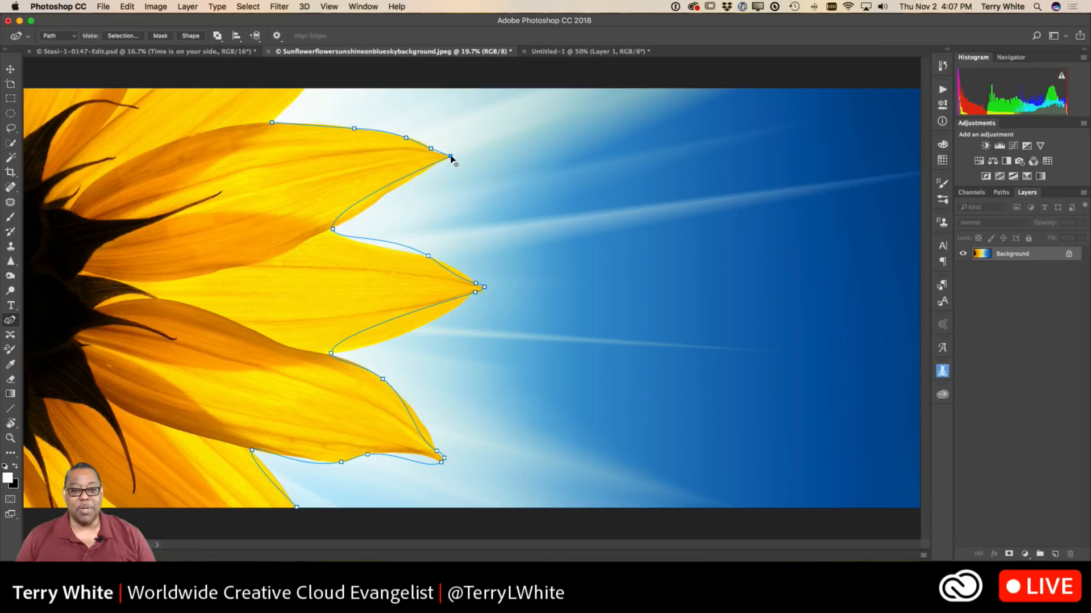
left_click(332, 230, "alt")
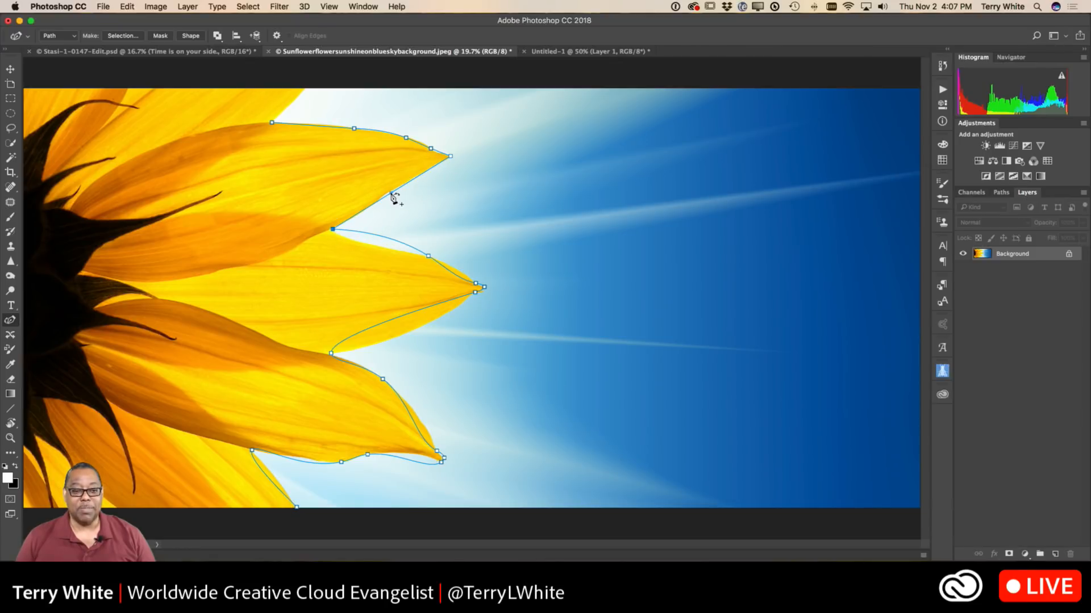
Refine the upper petal's path by adding an anchor point on its lower edge and moving the points near its tip onto the outline.
left_click_drag(388, 193, 387, 194)
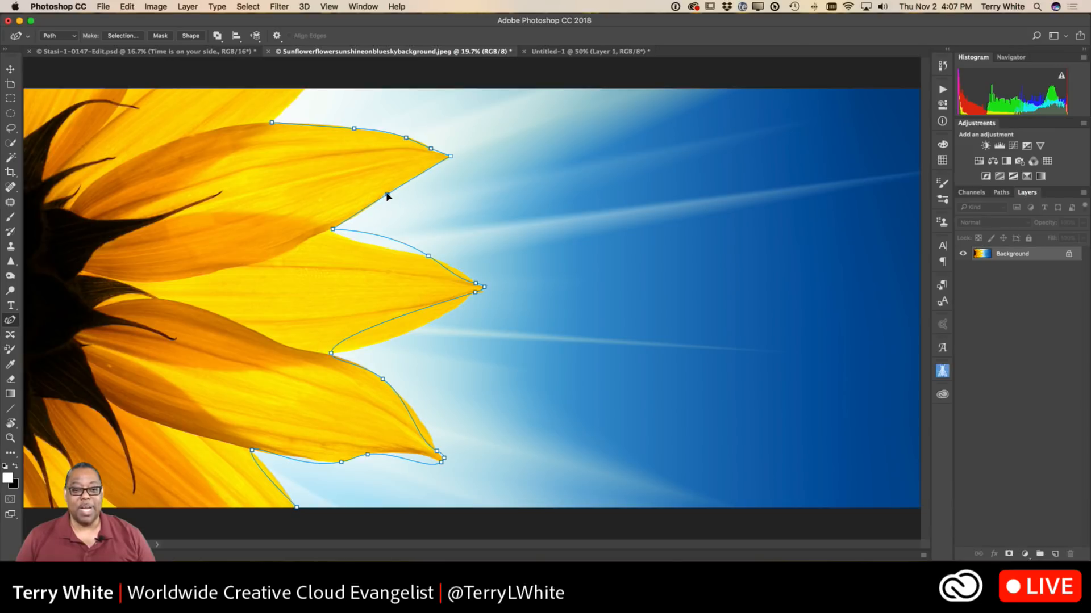
left_click_drag(431, 150, 438, 152)
left_click_drag(406, 138, 422, 142)
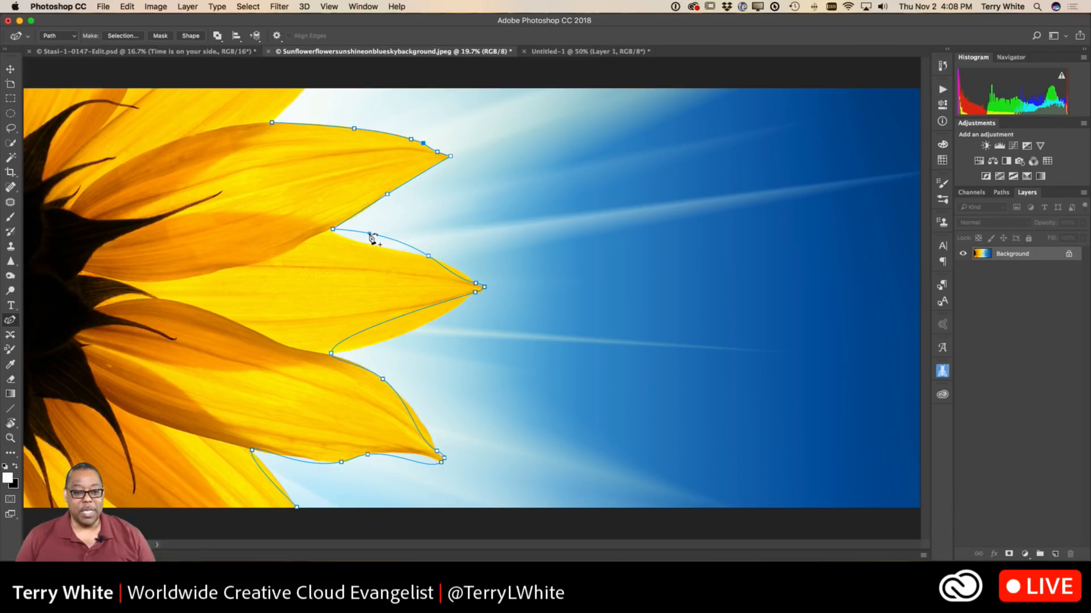
Fit the path to the middle petal's top edge by adding anchor points and repositioning the existing ones toward the tip.
left_click_drag(370, 234, 431, 257)
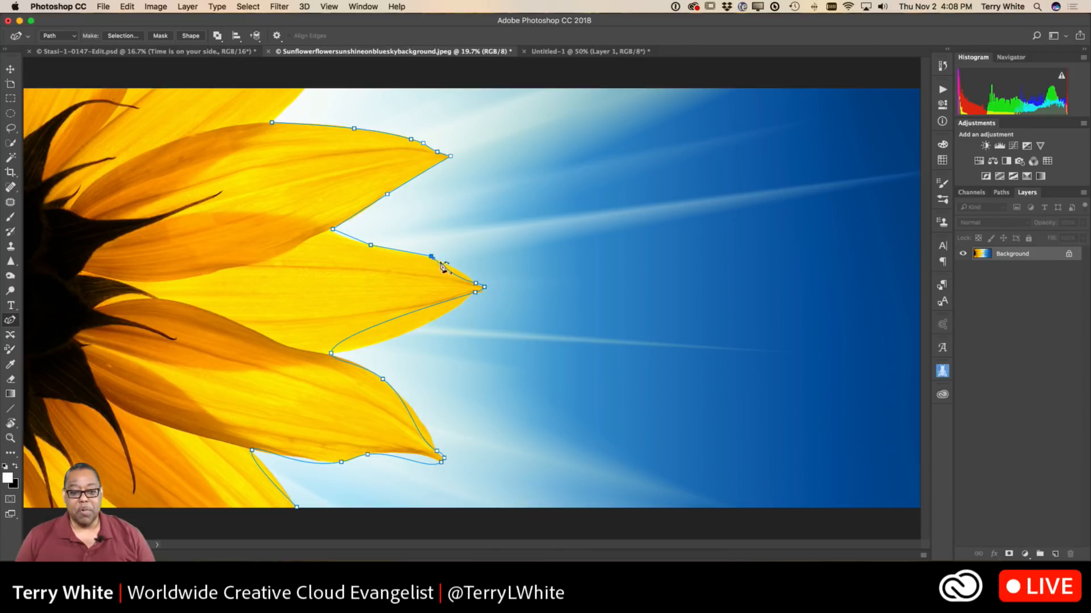
left_click(459, 272)
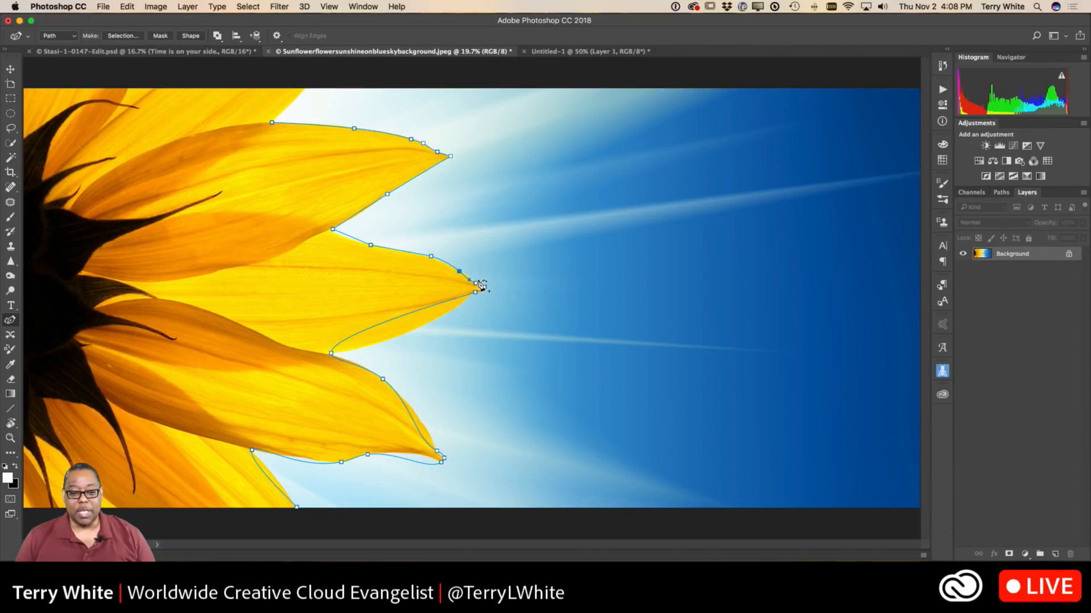
left_click(476, 283)
key("Delete")
left_click(476, 282)
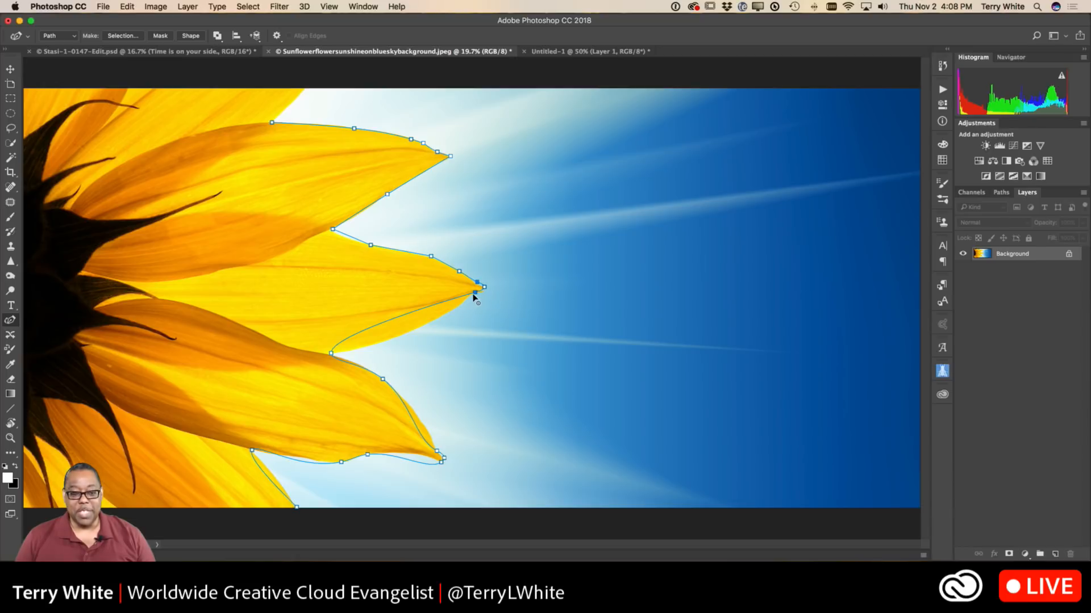
Fit the path to the middle petal's underside with two added anchor points and move its tip point onto the petal's end.
left_click(428, 308)
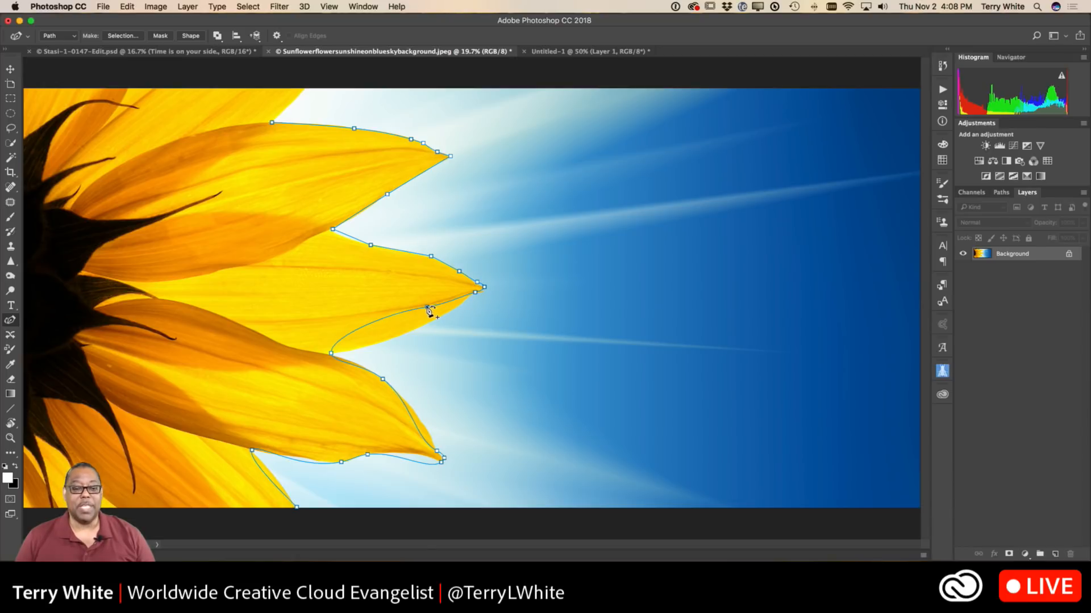
left_click_drag(428, 309, 424, 326)
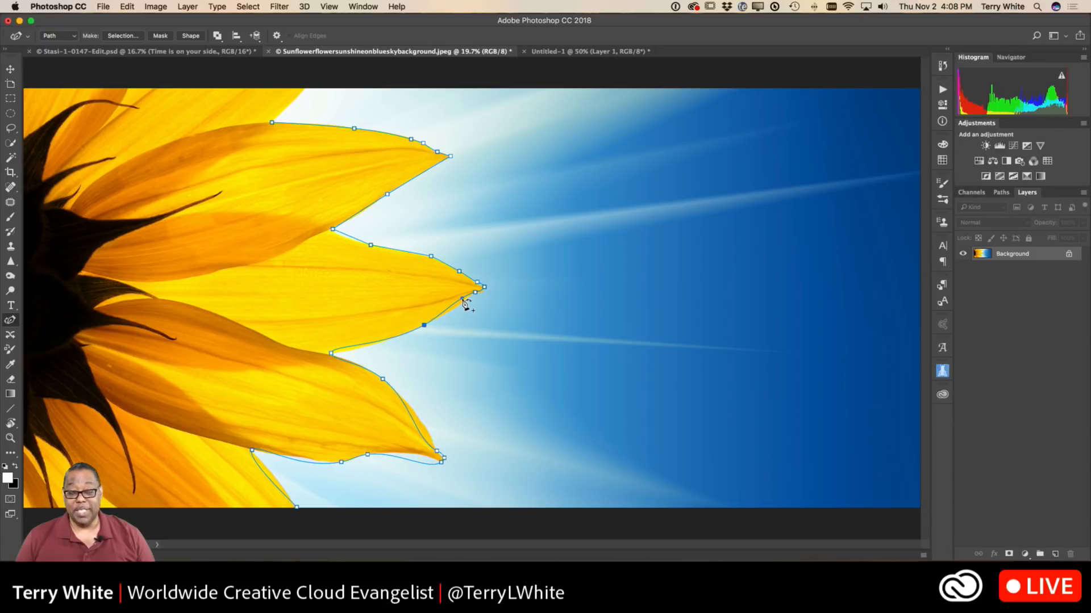
left_click(461, 303)
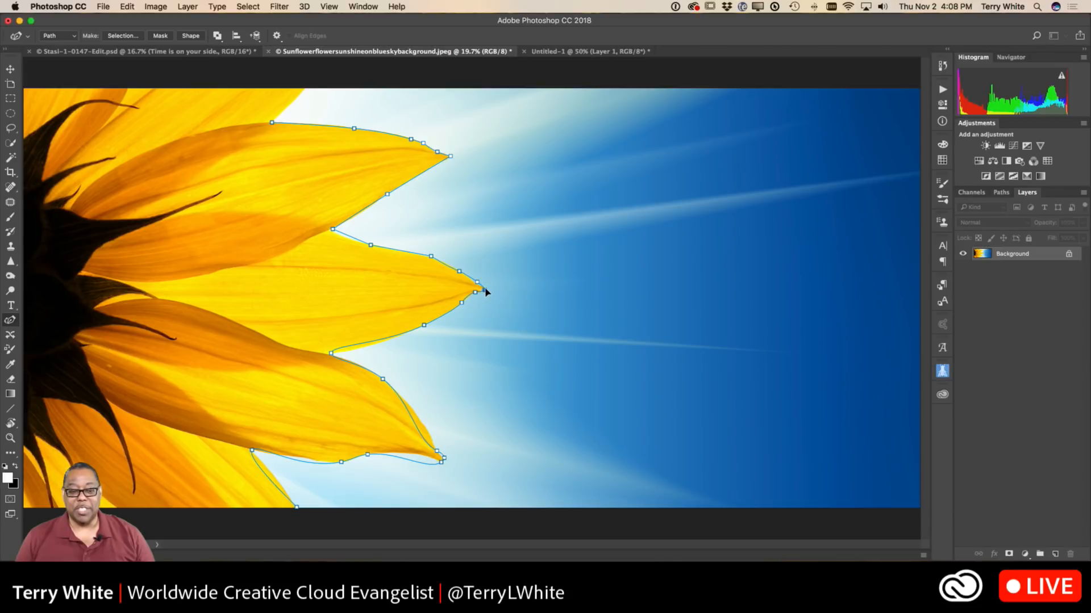
left_click(486, 290)
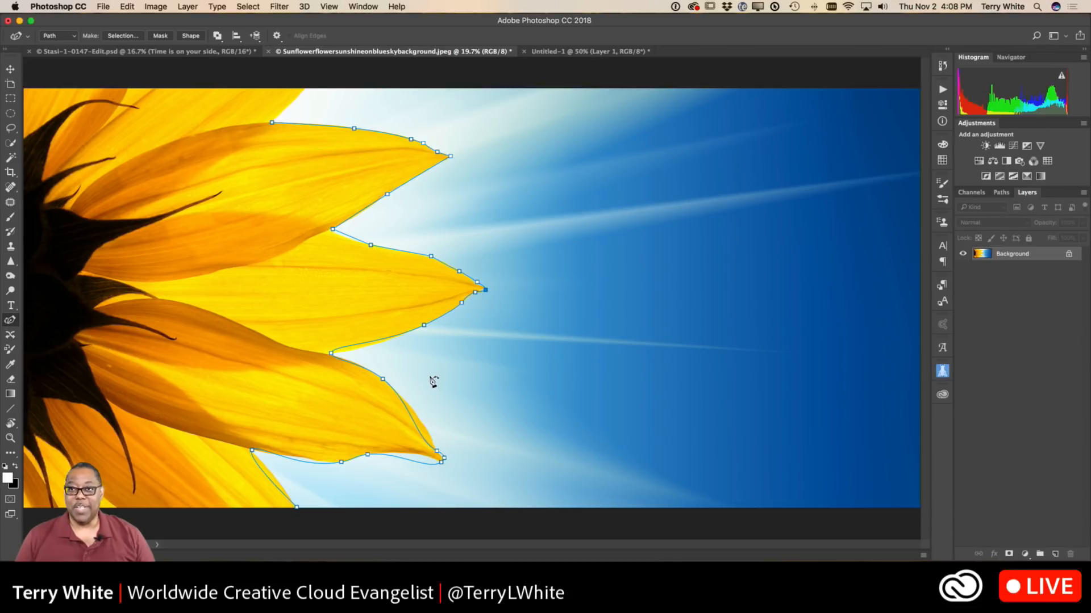
Fit the path to the lower petal's upper edge and tip, making the notch above it and the point under its tip corners.
left_click(332, 354)
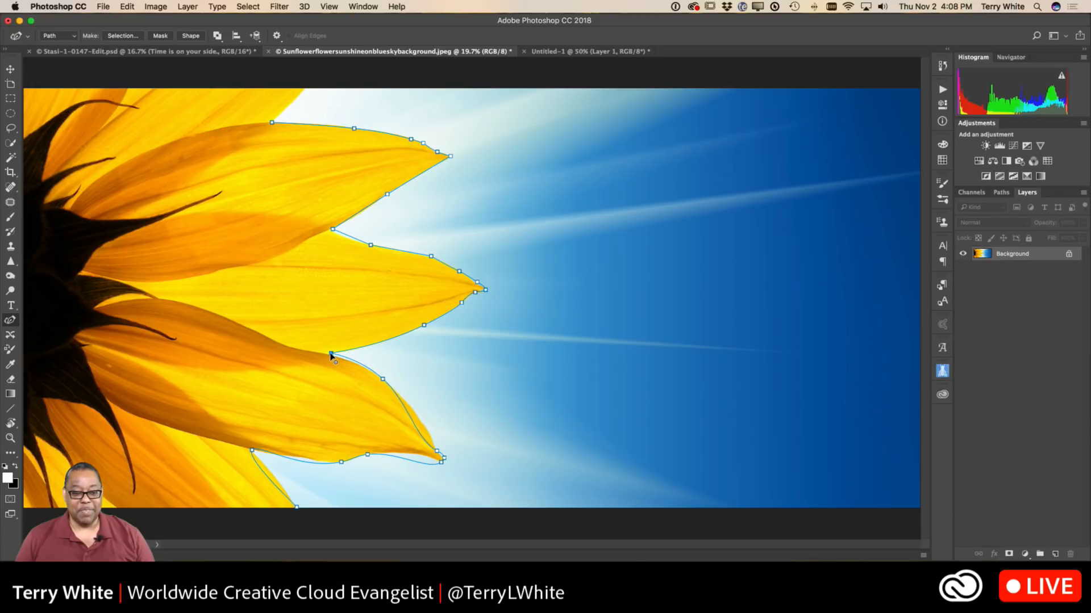
left_click(383, 382)
left_click(330, 356)
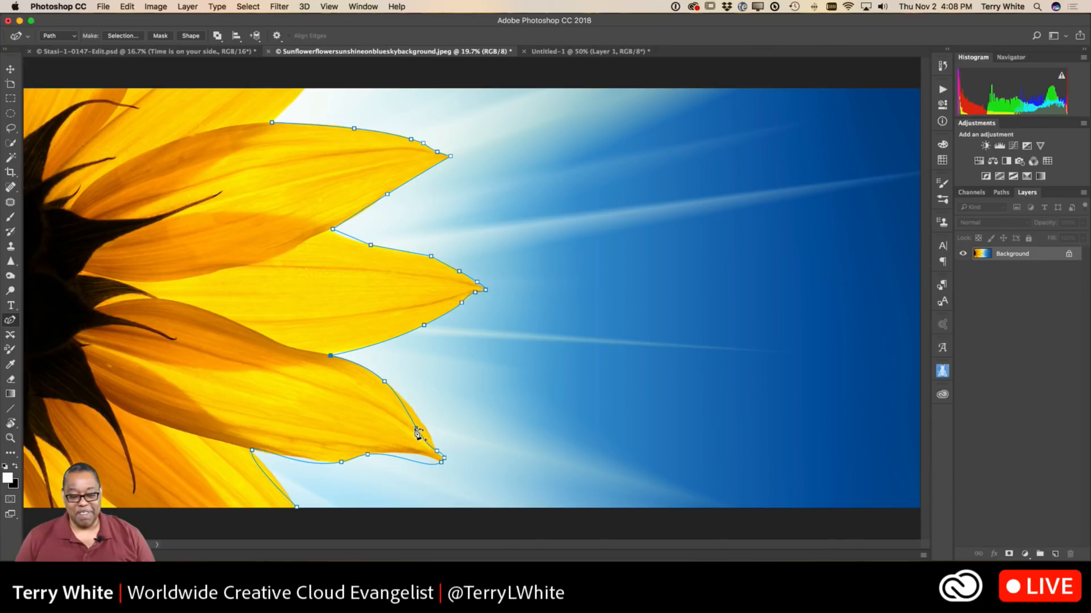
left_click_drag(416, 428, 432, 440)
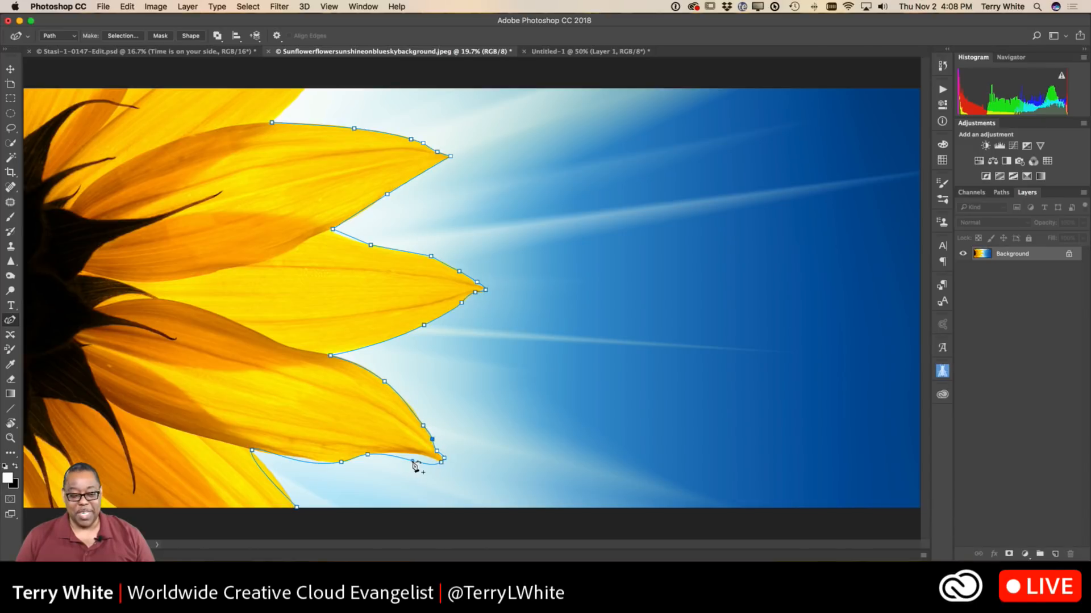
left_click(441, 462)
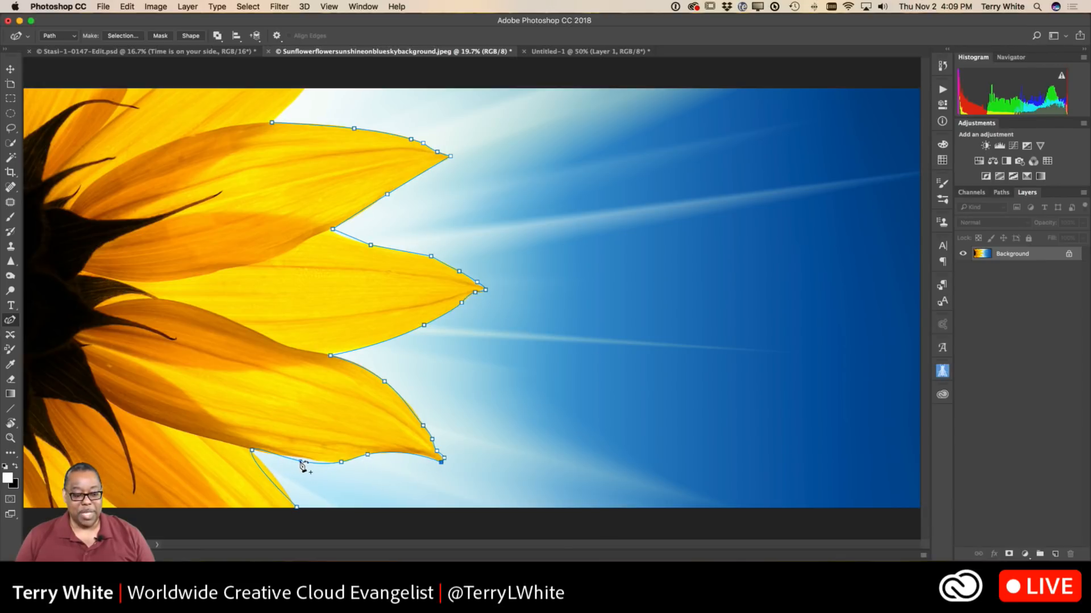
Convert the notch beneath the lower petal to a corner and add an anchor point that pulls the path onto the petal's underside.
left_click(252, 451)
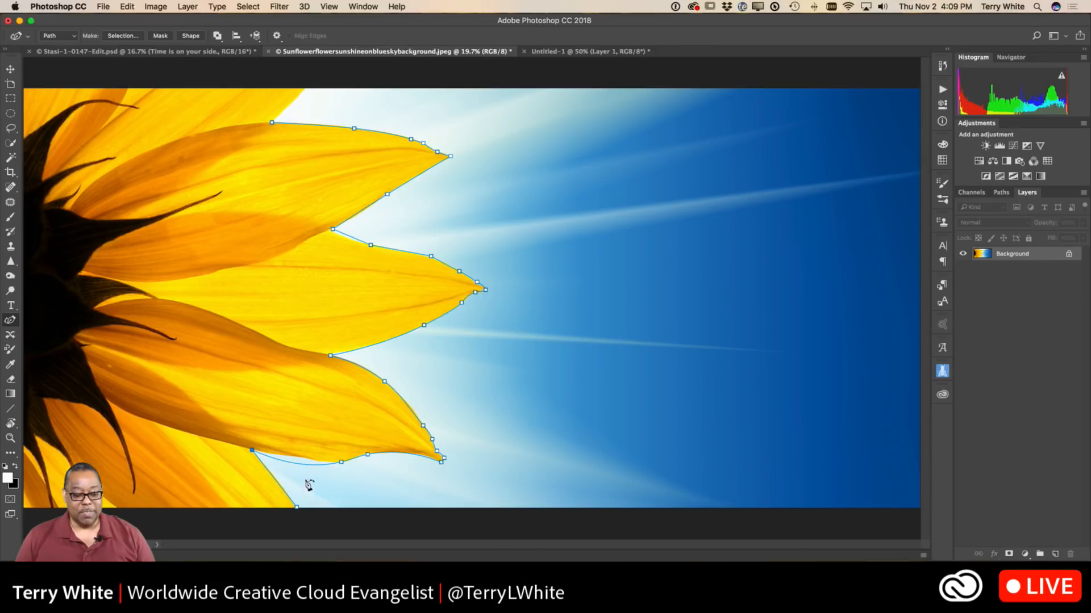
left_click_drag(301, 464, 300, 458)
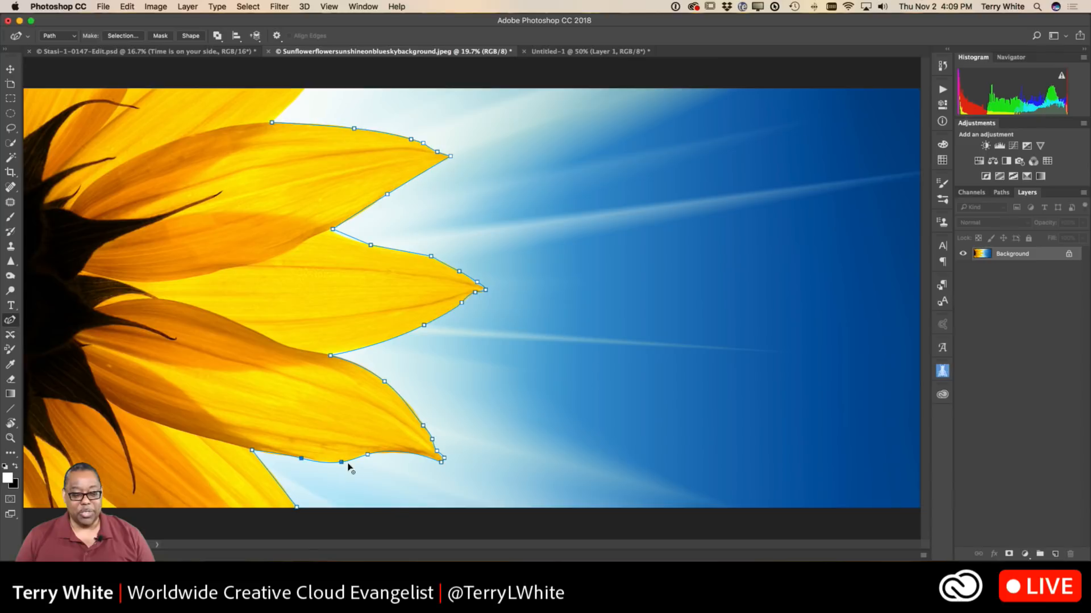
left_click_drag(301, 459, 305, 459)
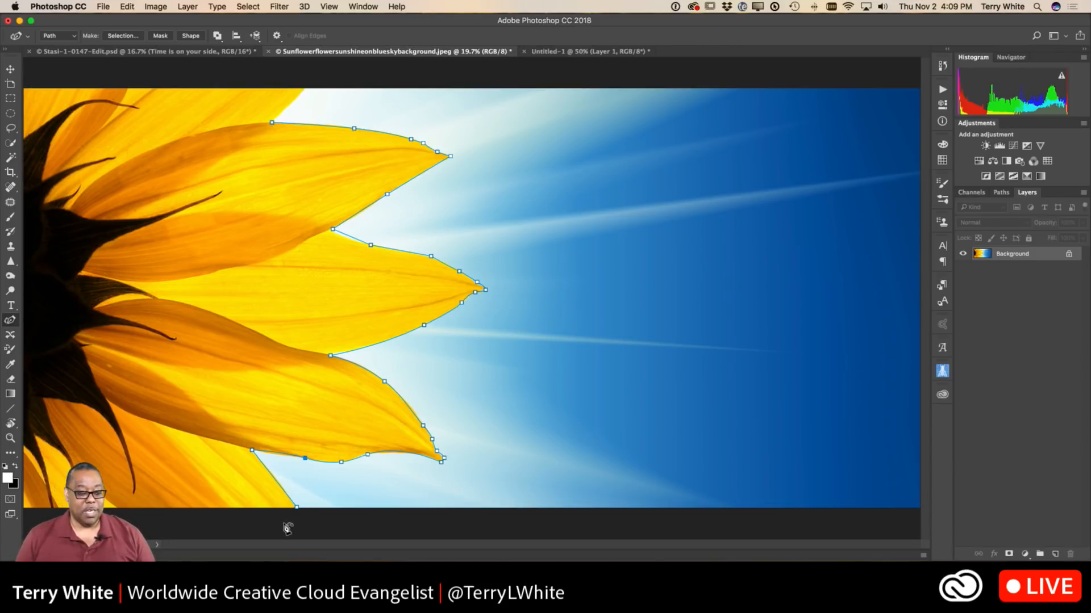
Continue the path from its bottom-edge endpoint through the image's two left corners and the top petal's edge, closing it at the starting point.
key("super+minus")
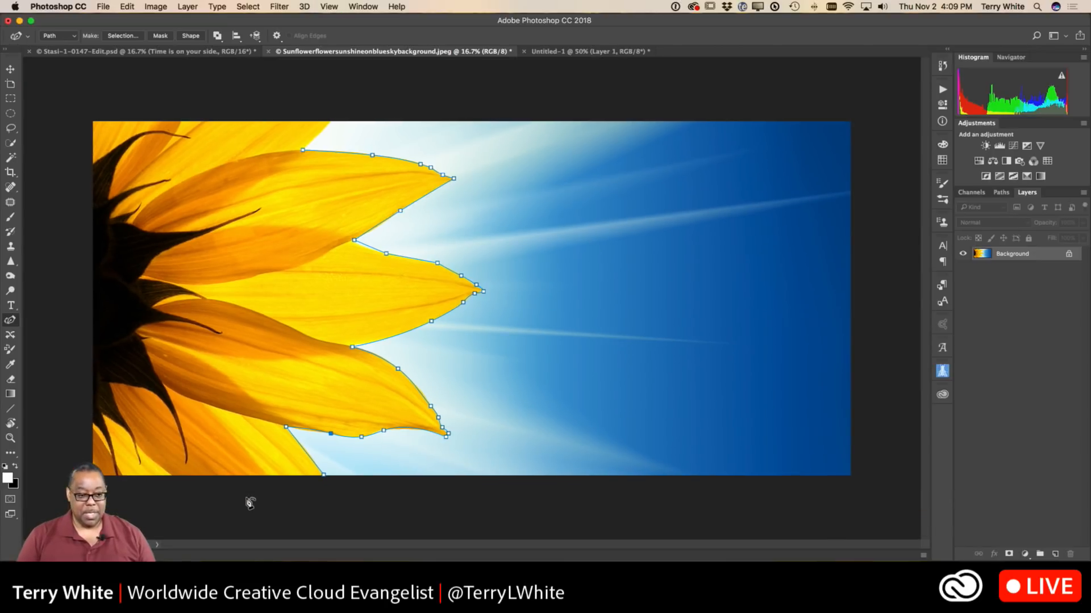
left_click(323, 475)
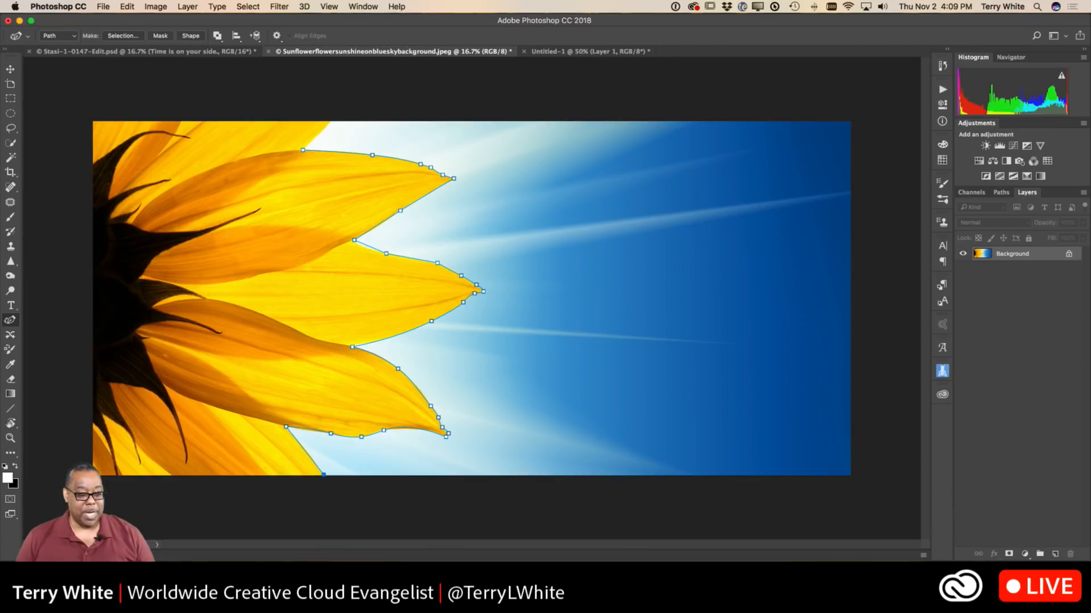
left_click(92, 476)
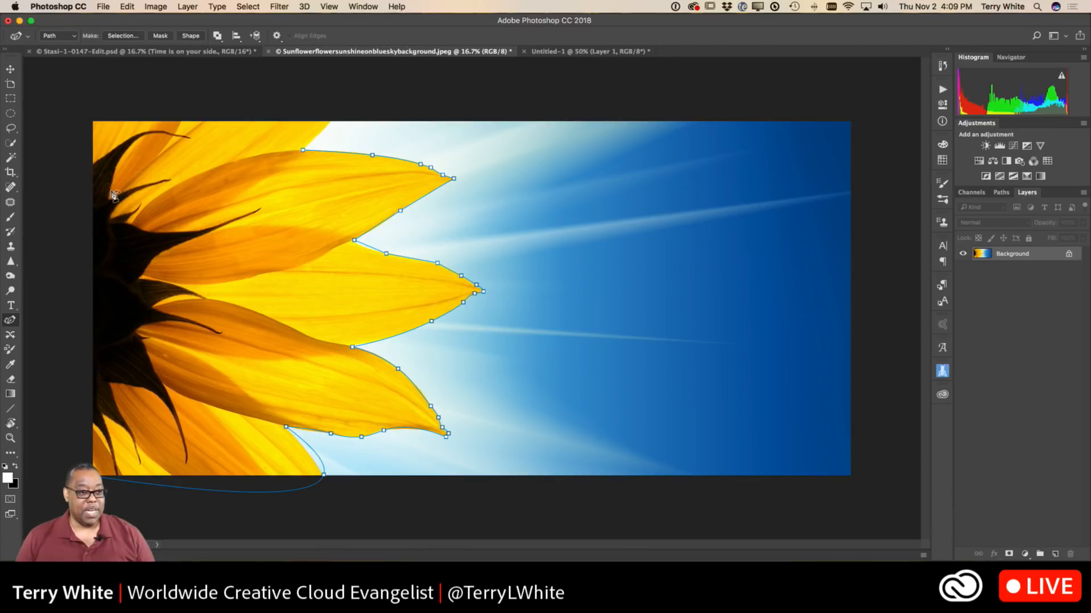
left_click(94, 123)
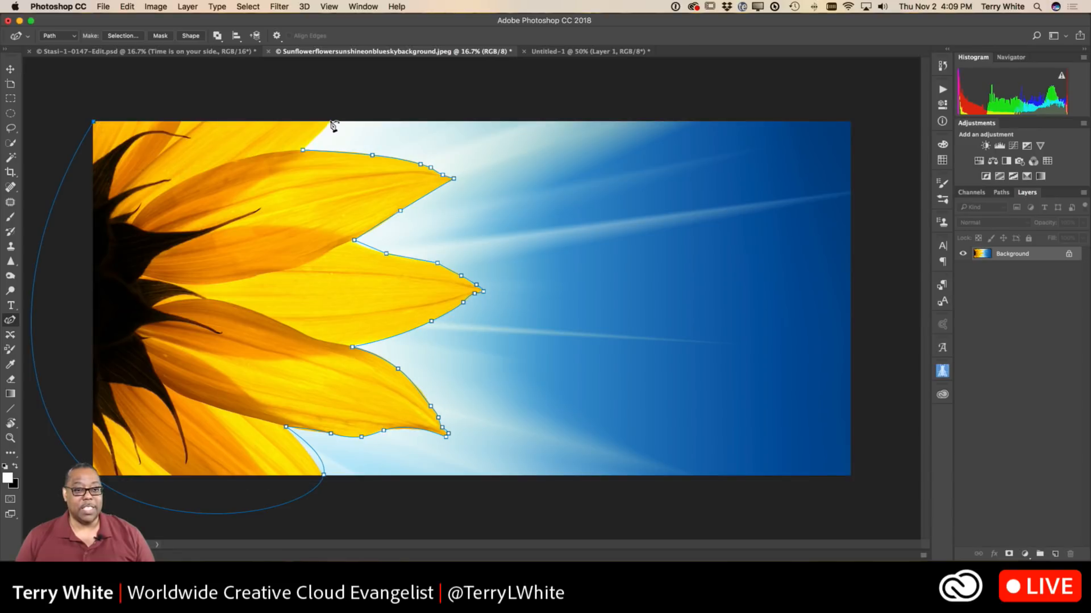
left_click(331, 121)
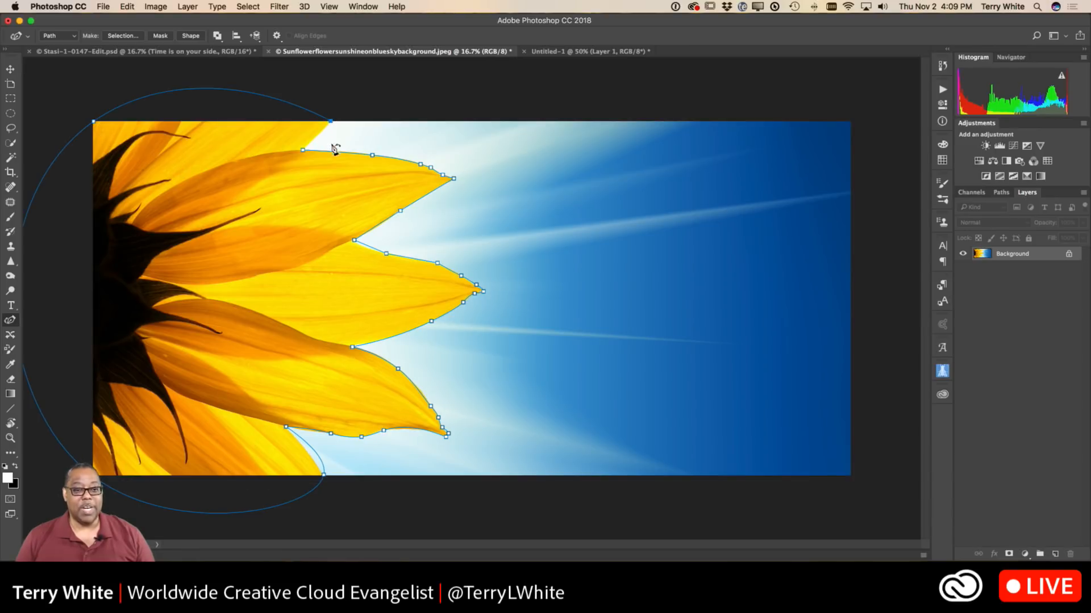
left_click(304, 151)
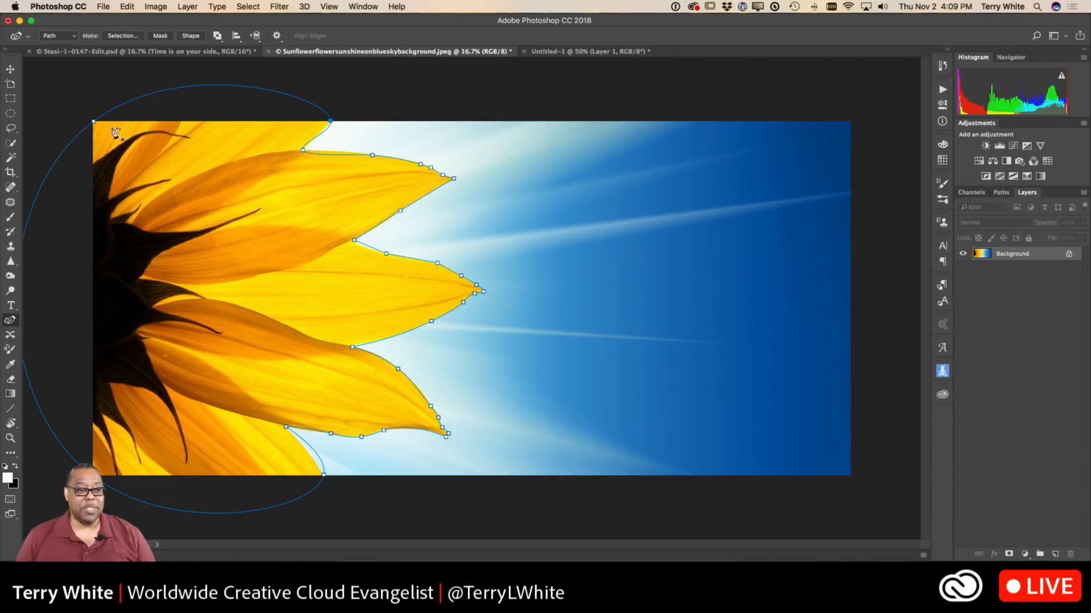
Convert the path's anchor points at the image's left corners and along its top and bottom edges to corner points.
left_click(93, 122)
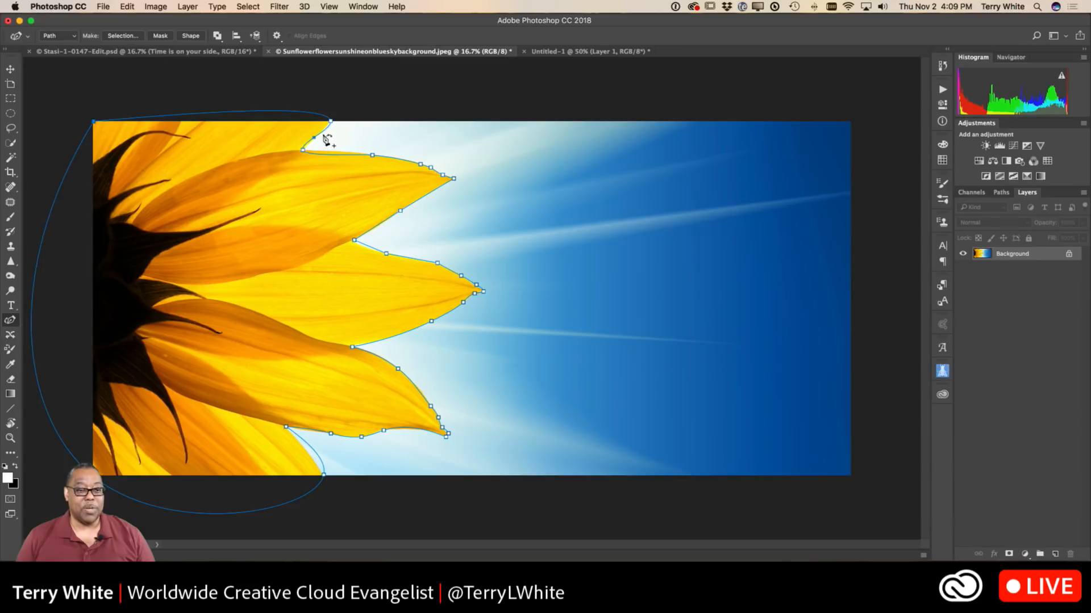
double_click(331, 121)
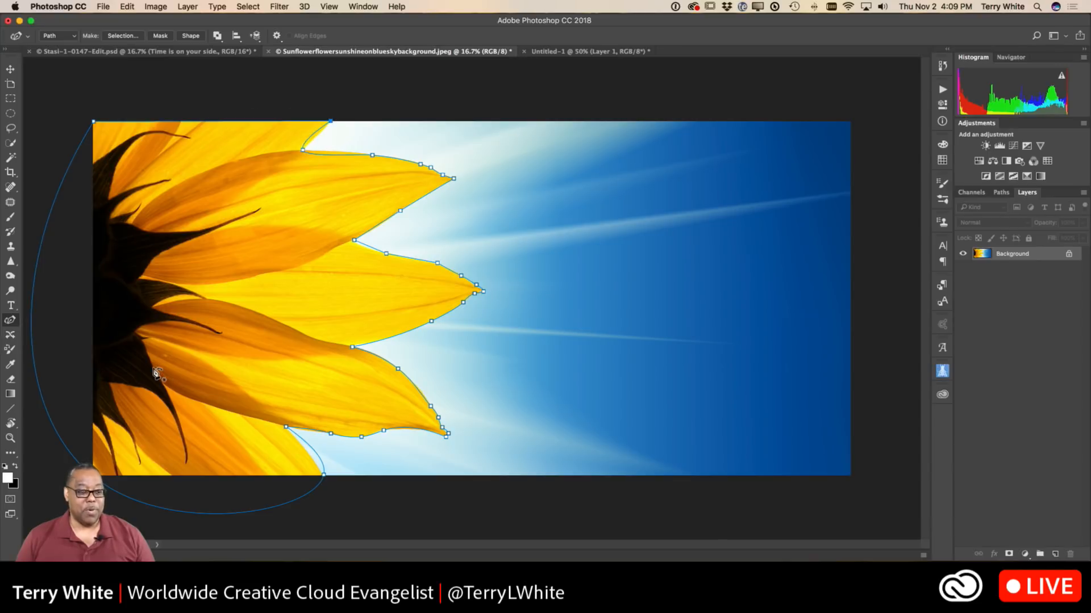
left_click(93, 475)
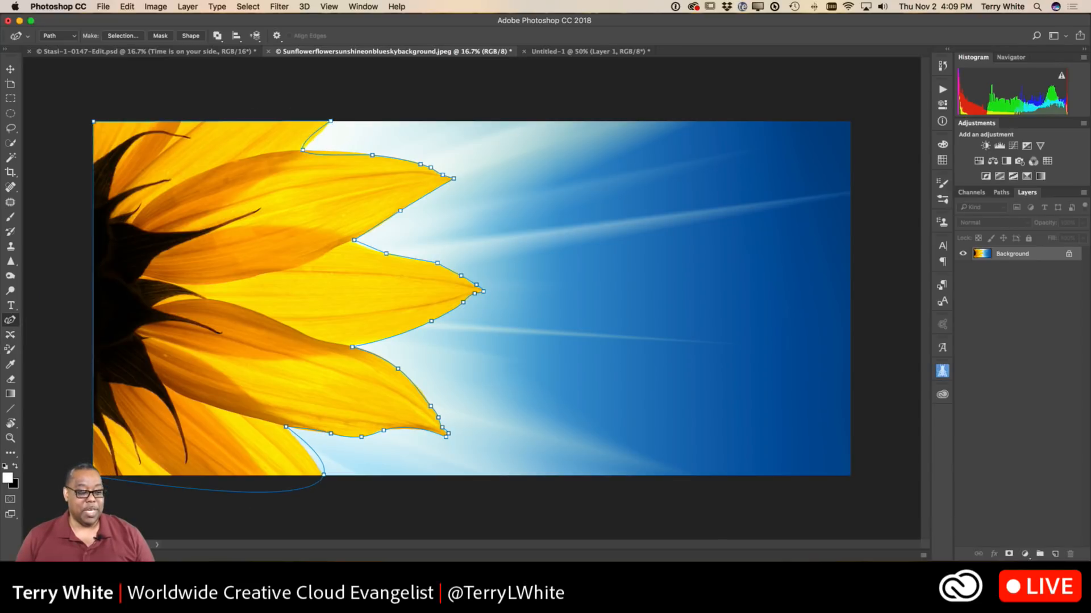
double_click(324, 475)
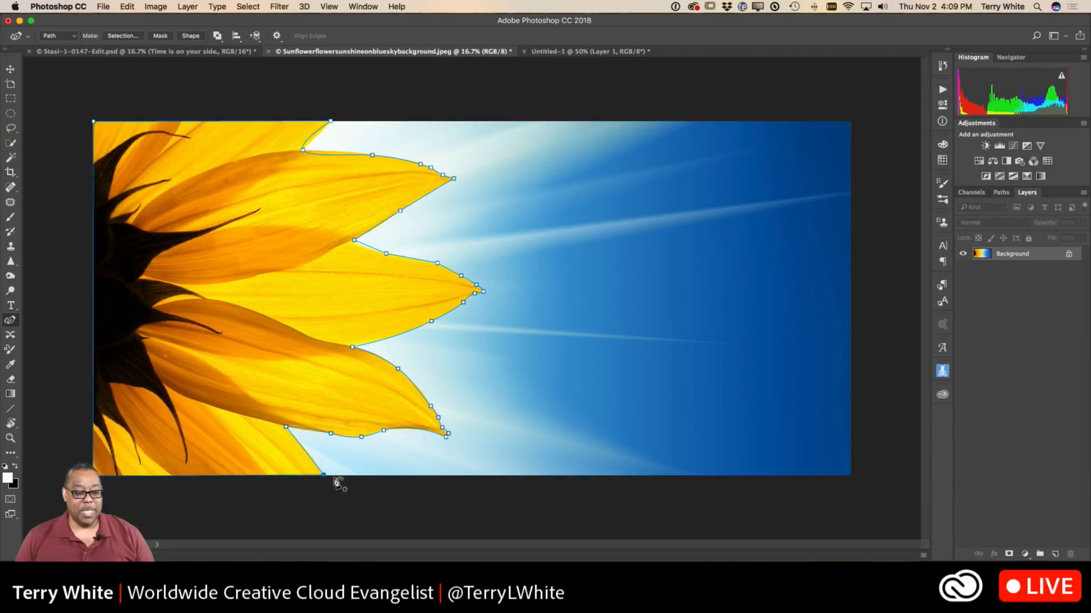
Add an anchor point on each side of the notch above the upper petal and make the notch point a corner.
left_click(319, 136)
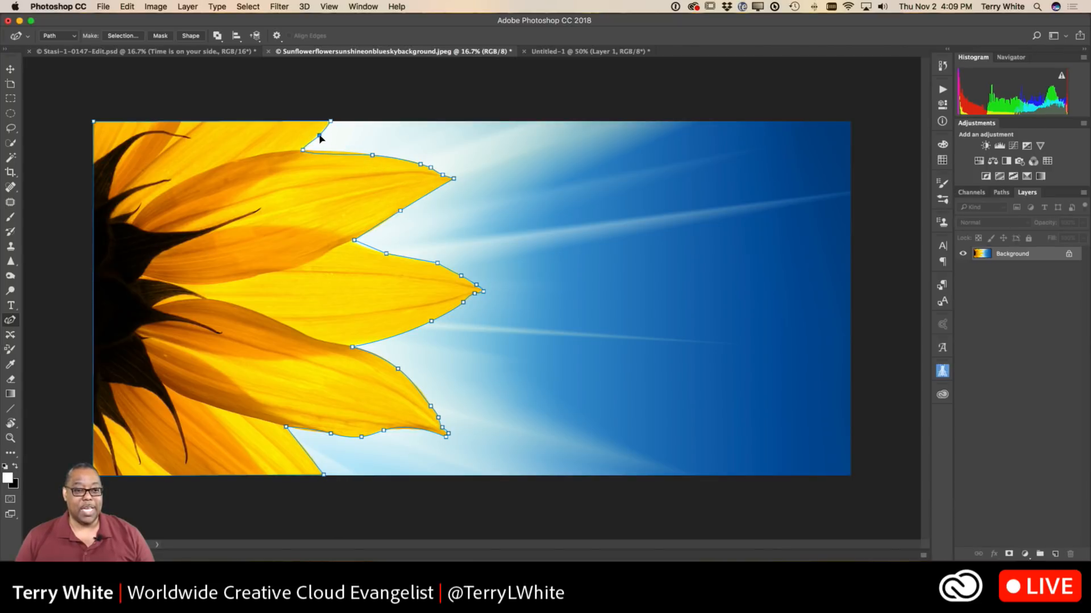
left_click(332, 151)
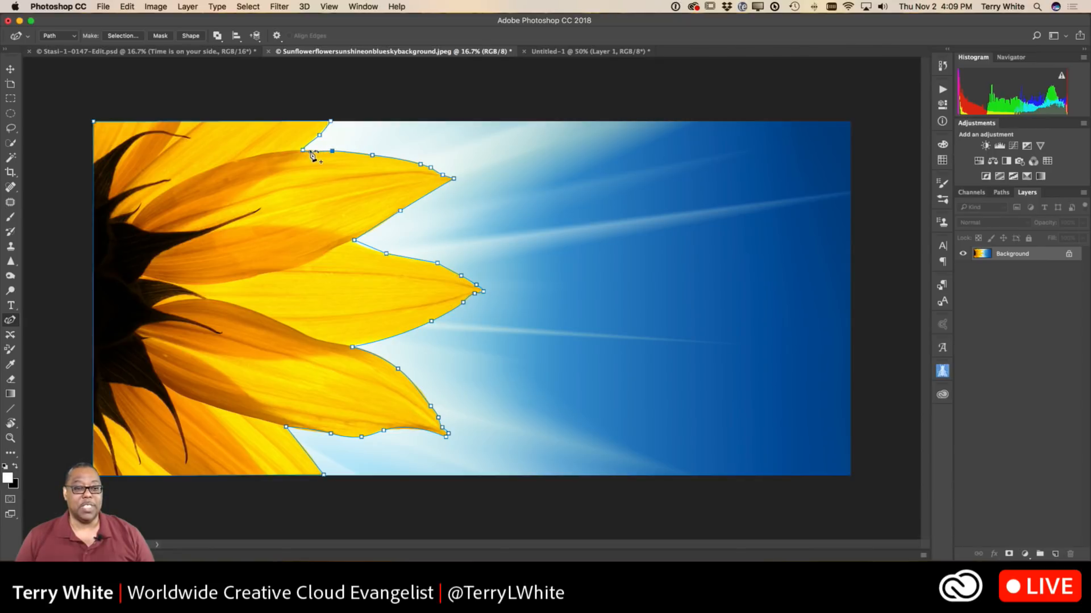
left_click(306, 150, "ctrl")
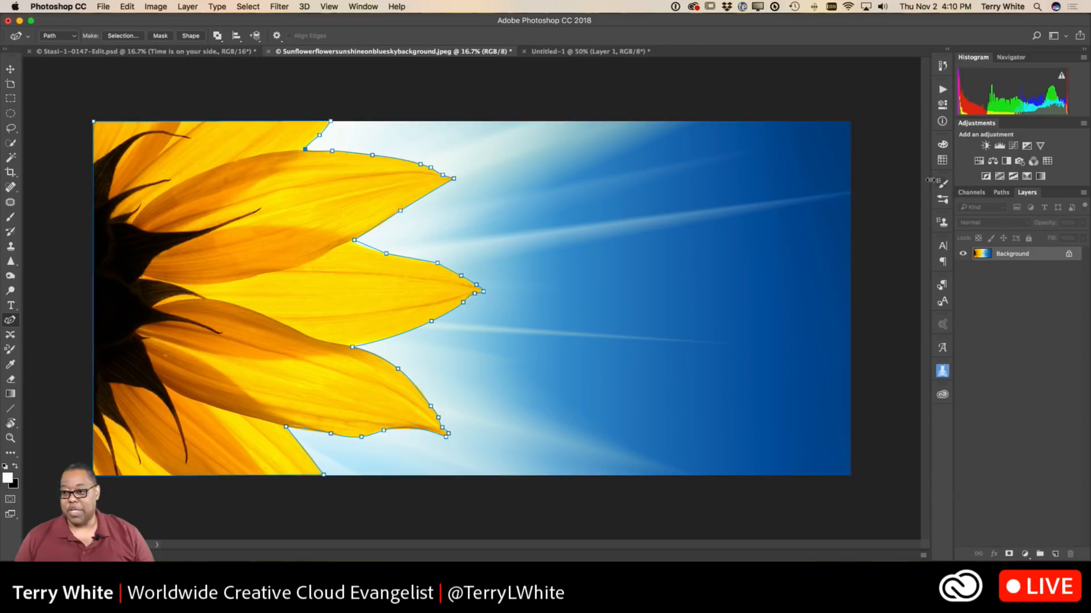
Save the work path under the name "flower trace".
left_click(999, 196)
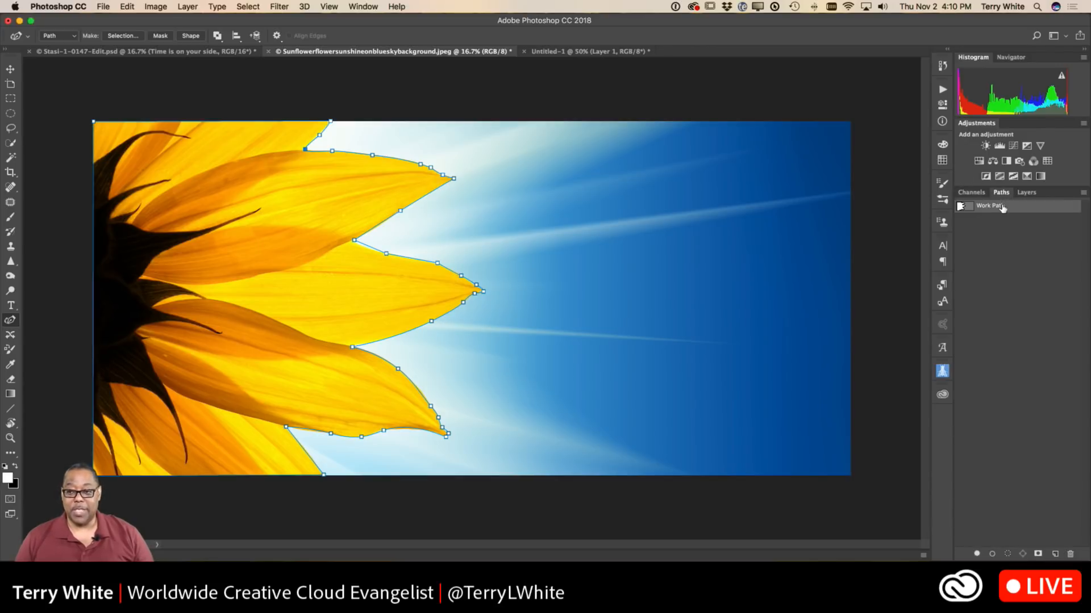
double_click(991, 206)
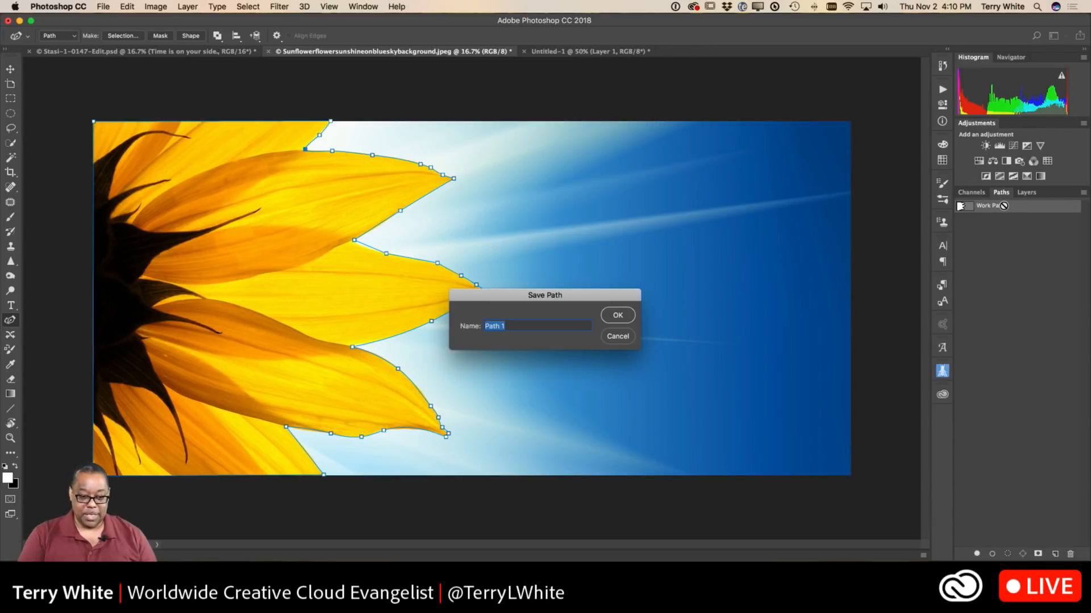
type("flower trace")
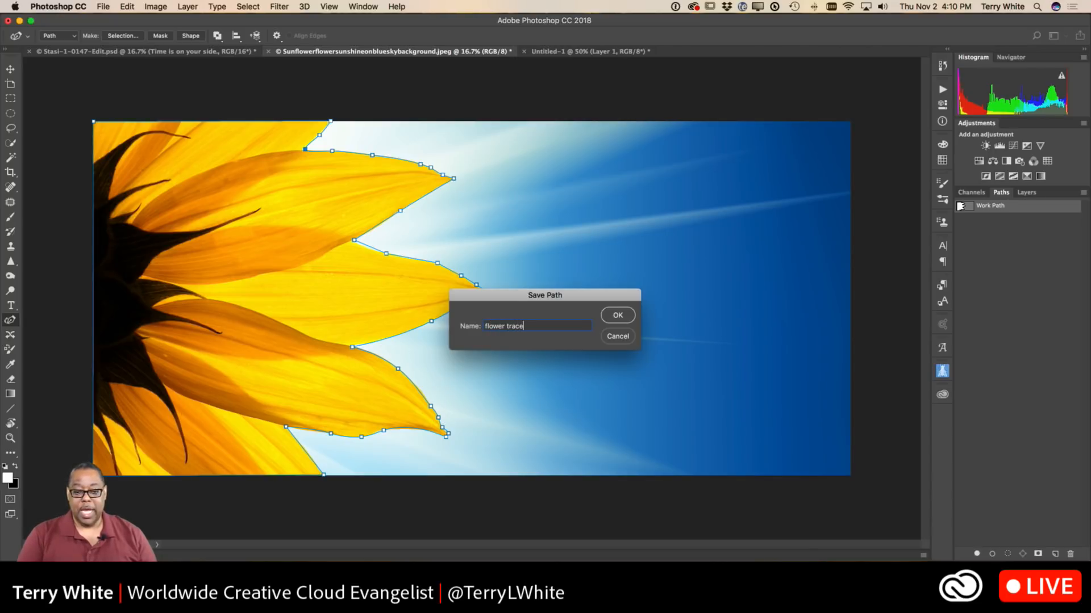
key("Return")
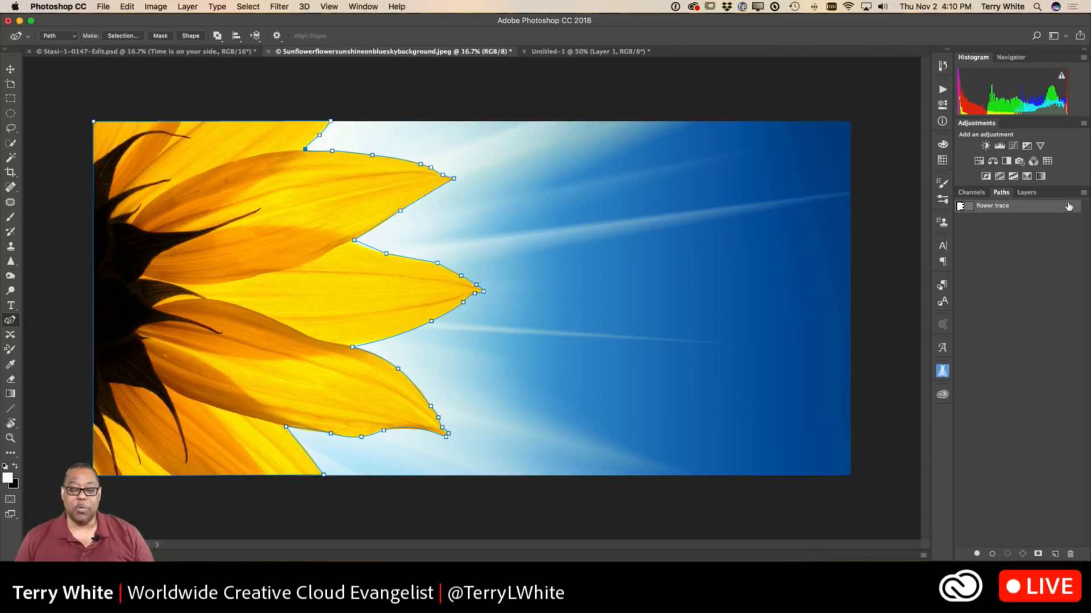
Make a new anti-aliased selection from the flower trace path with a feather radius of 0 pixels.
right_click(1040, 209)
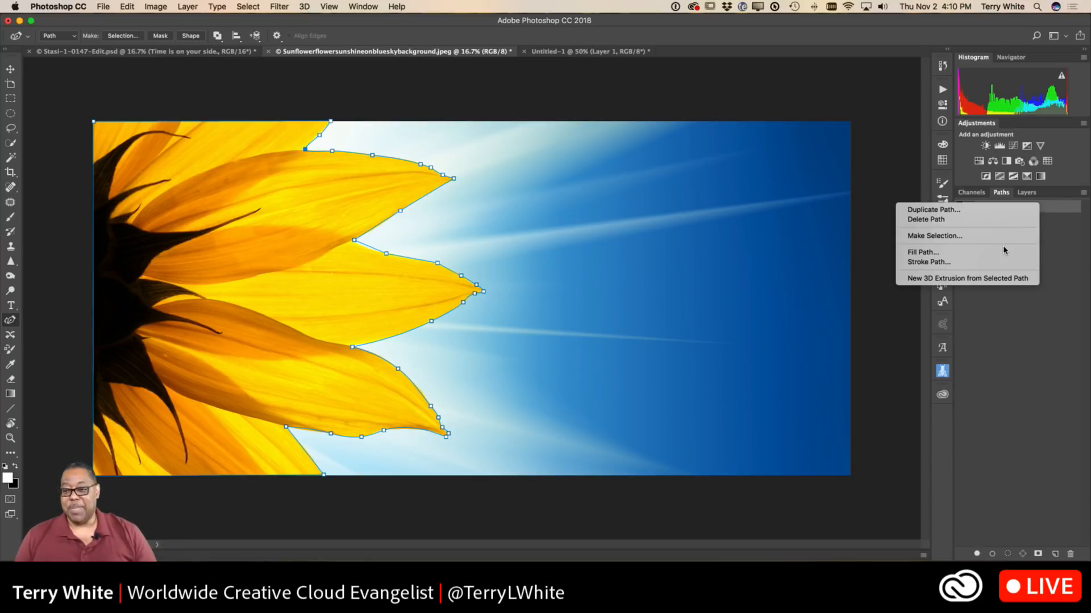
left_click(984, 236)
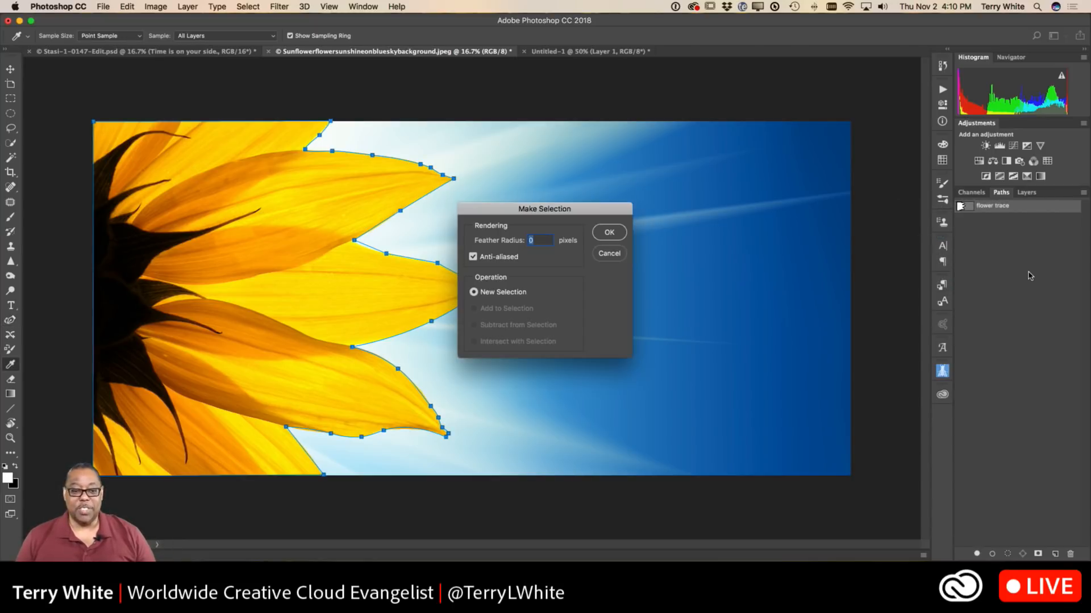
left_click(609, 232)
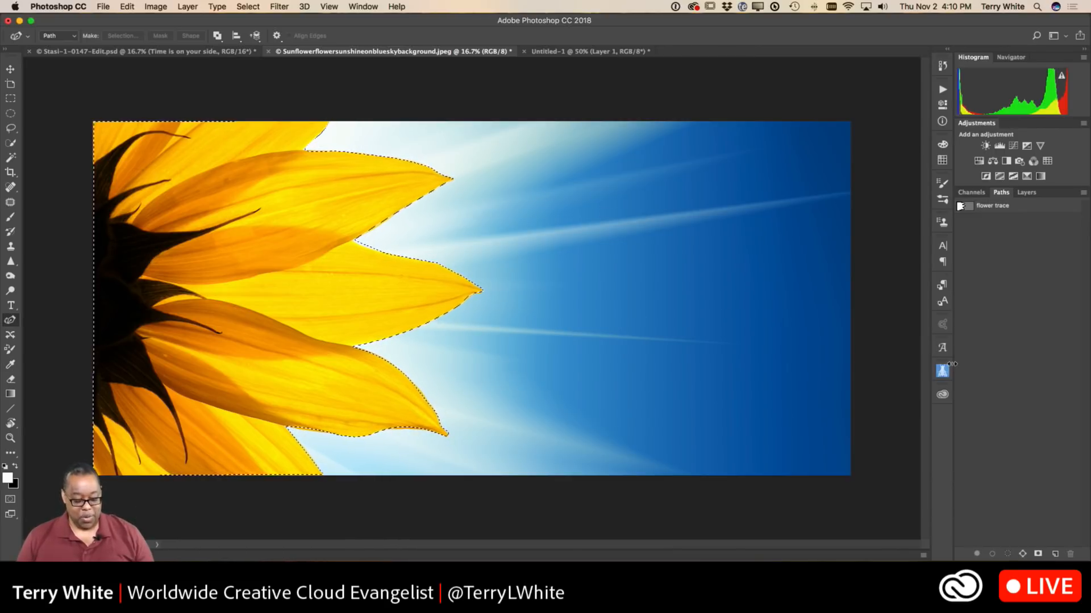
Deselect the flower, show the layers, and set the Curvature Pen tool to create shapes.
key("super+d")
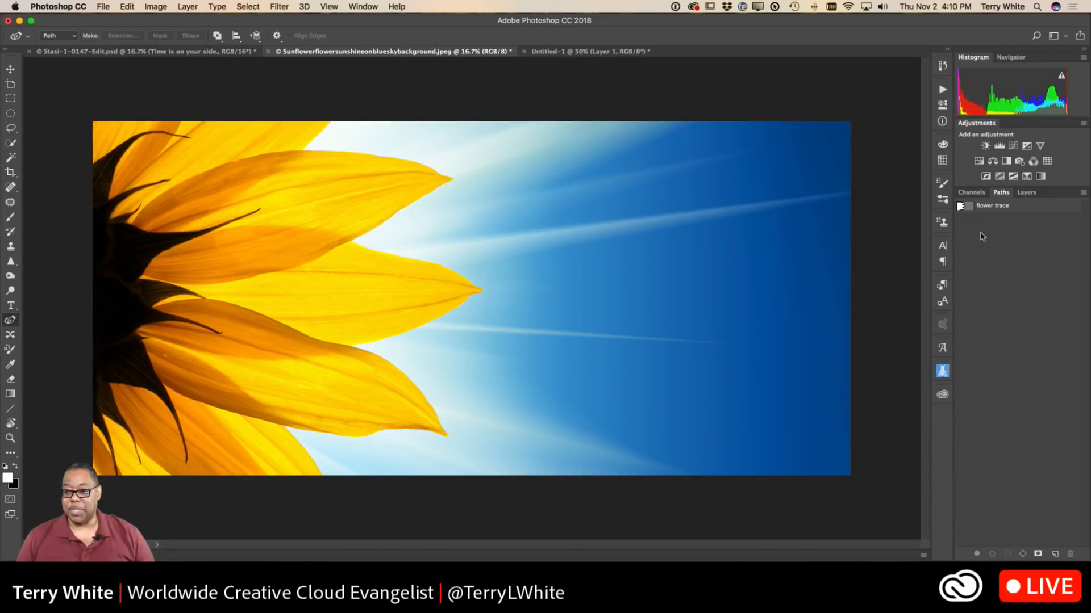
left_click(1026, 194)
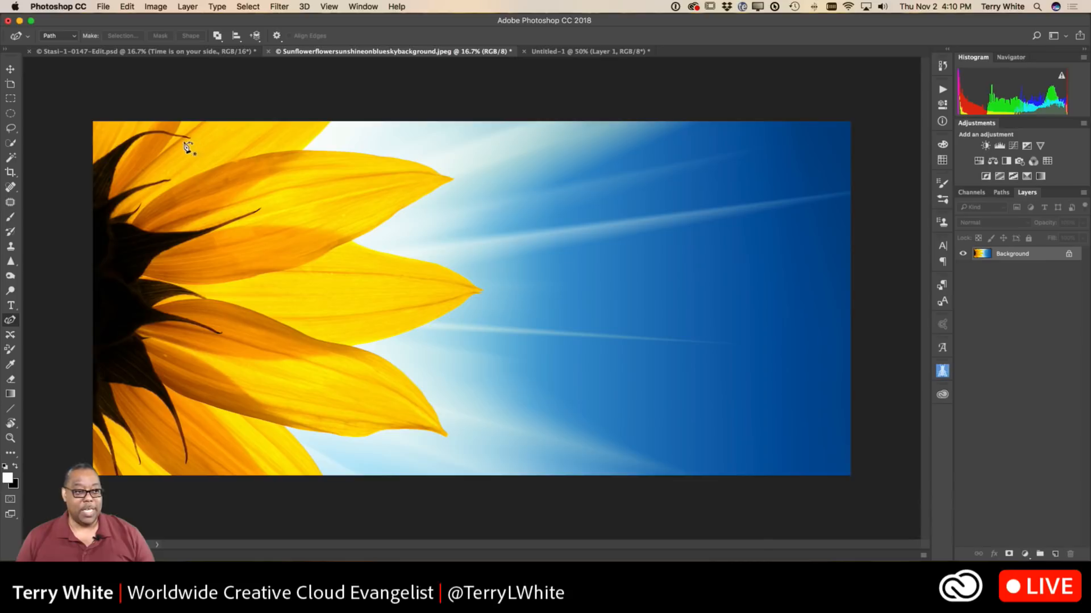
left_click(77, 37)
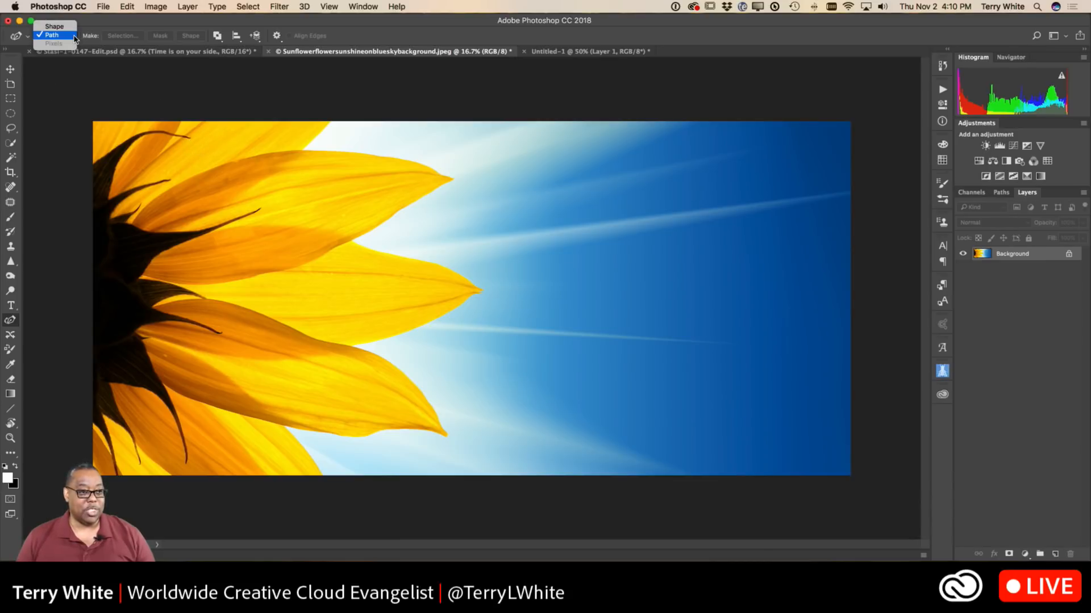
left_click(52, 26)
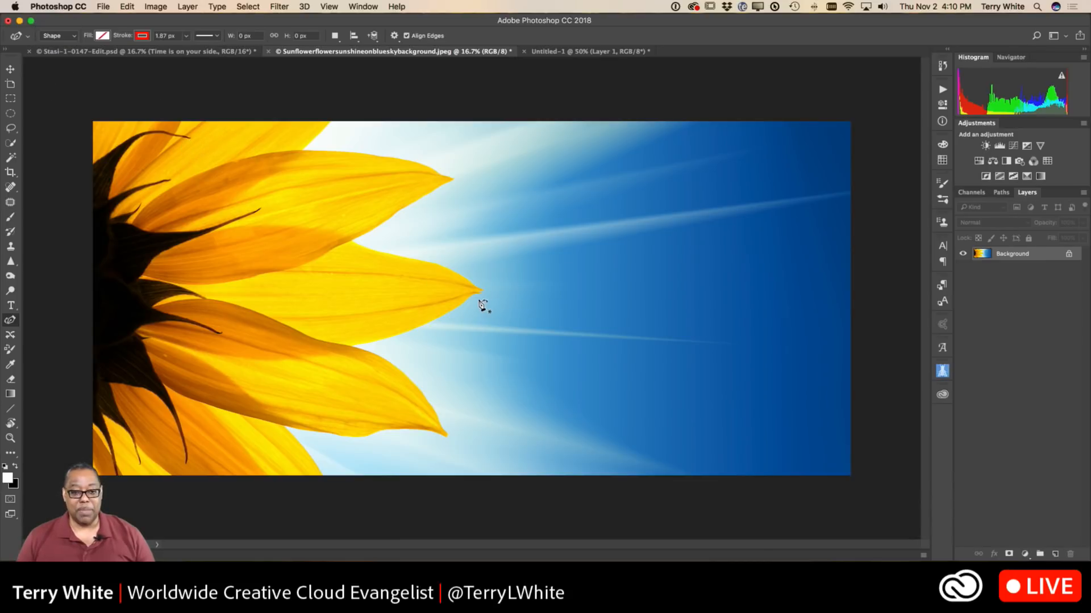
Draw a closed four-point shape about 1914 px wide and 1340 px tall in the blue sky, making its lowest point a corner.
left_click(656, 388)
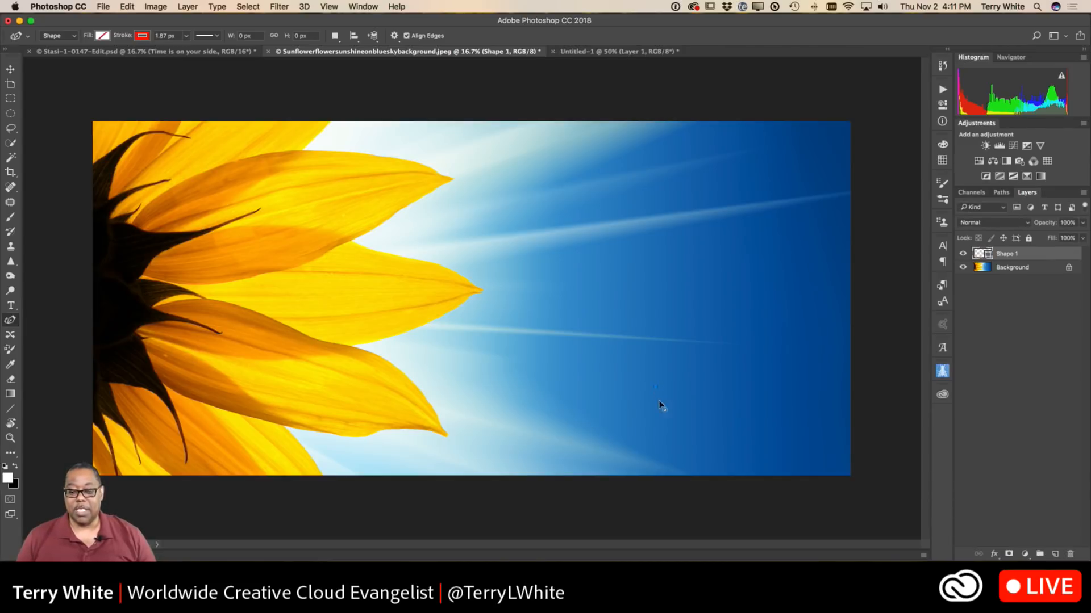
left_click(561, 267)
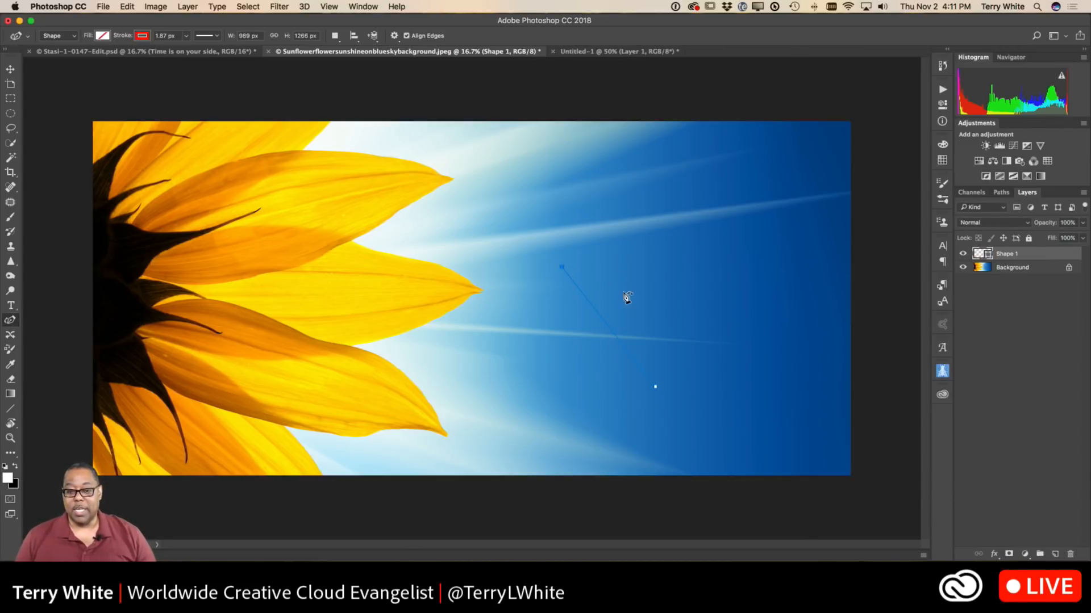
left_click(656, 267)
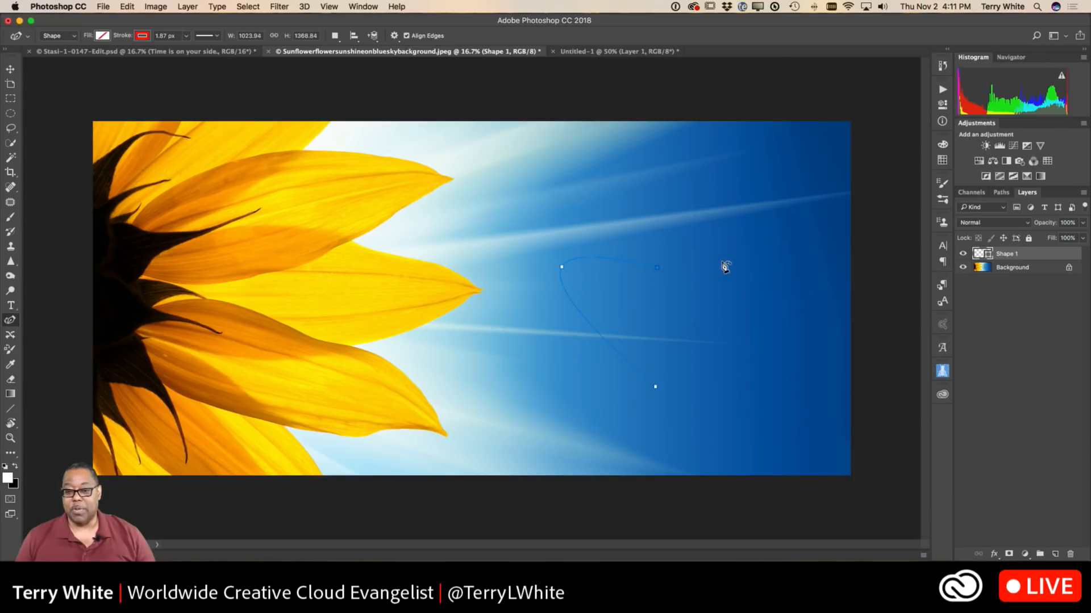
left_click(740, 266)
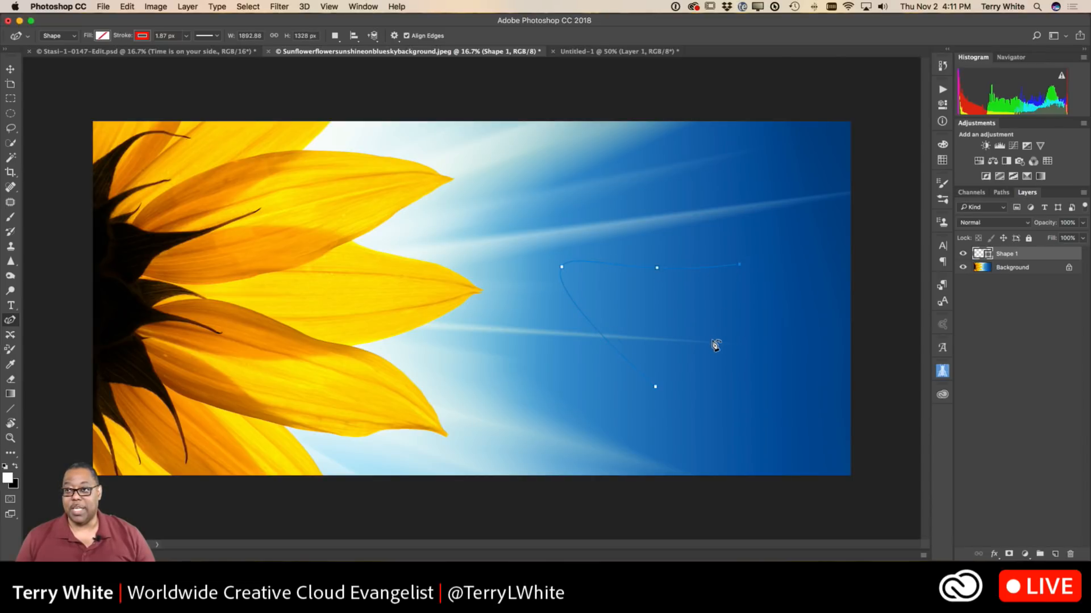
left_click(659, 391)
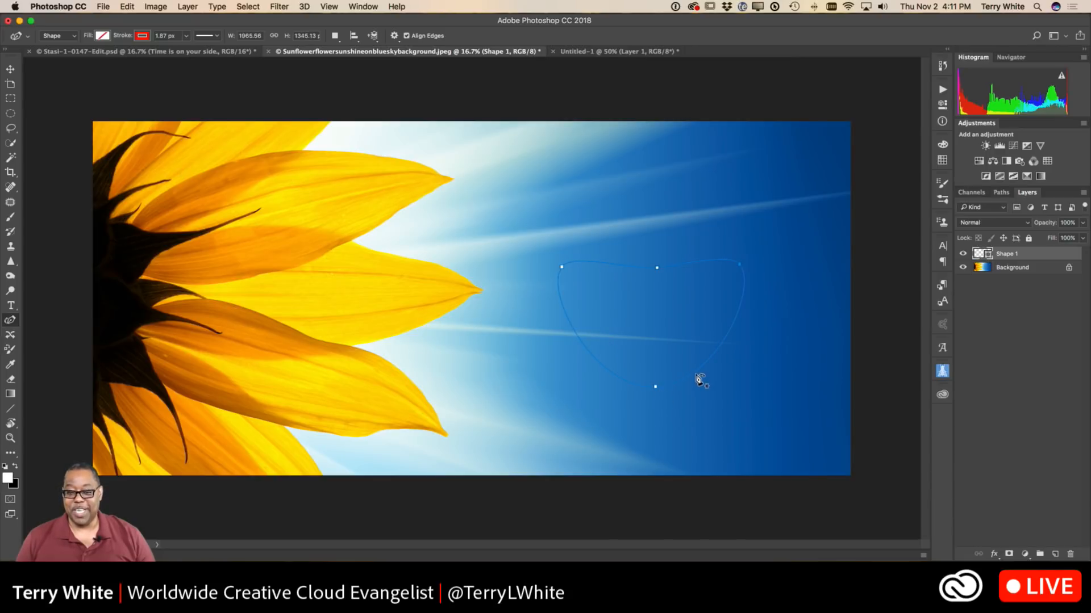
double_click(654, 388)
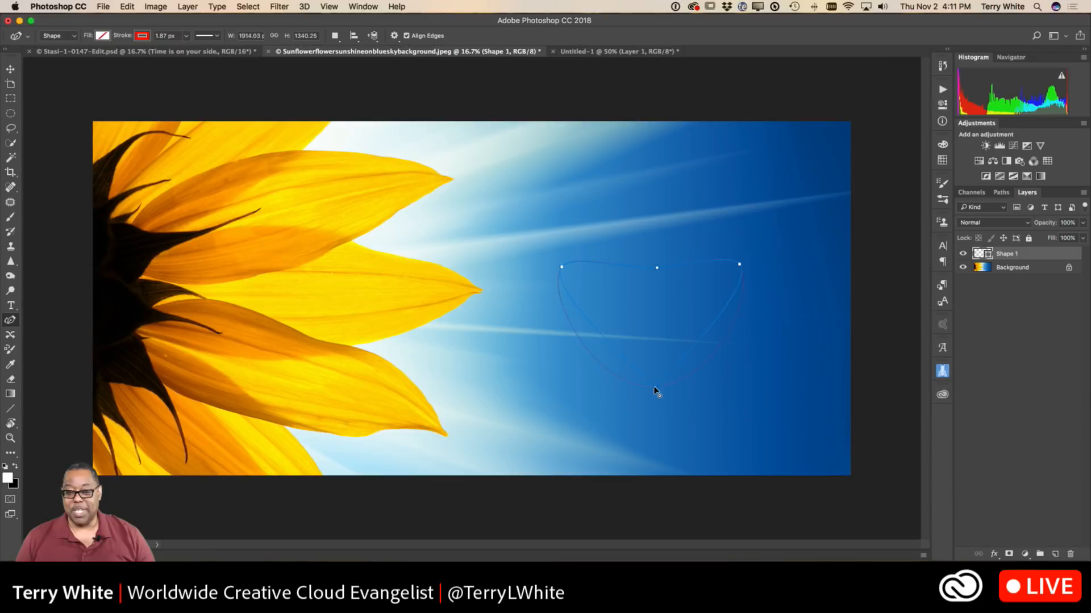
Make the upper middle point a corner, lower it into a notch, and add a raised curve point on each side to form a heart.
left_click(657, 268)
left_click_drag(655, 289, 653, 297)
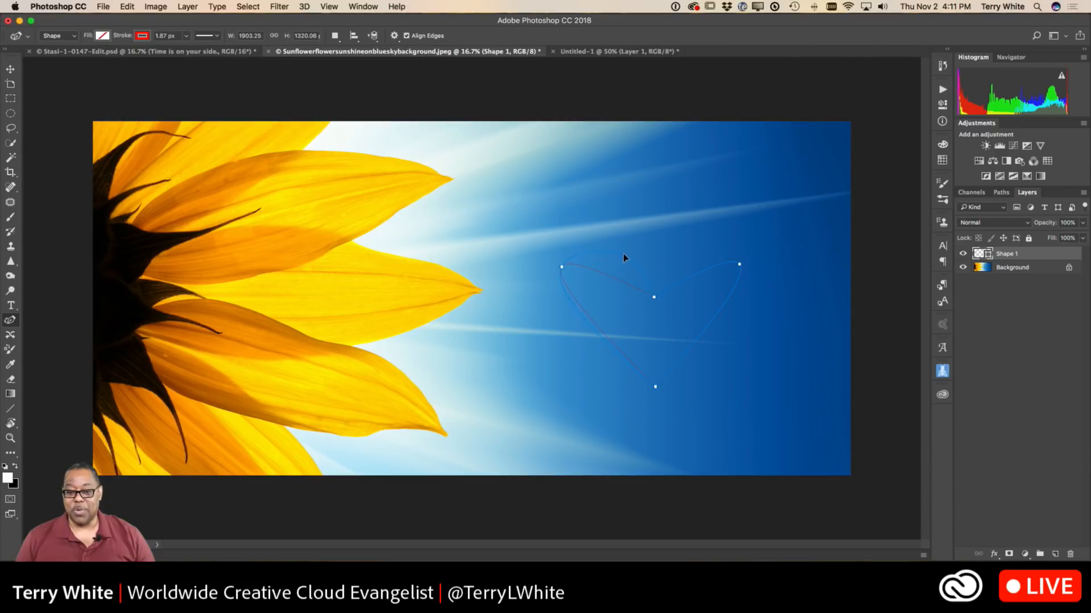
left_click_drag(627, 248, 627, 248)
left_click_drag(683, 252, 683, 252)
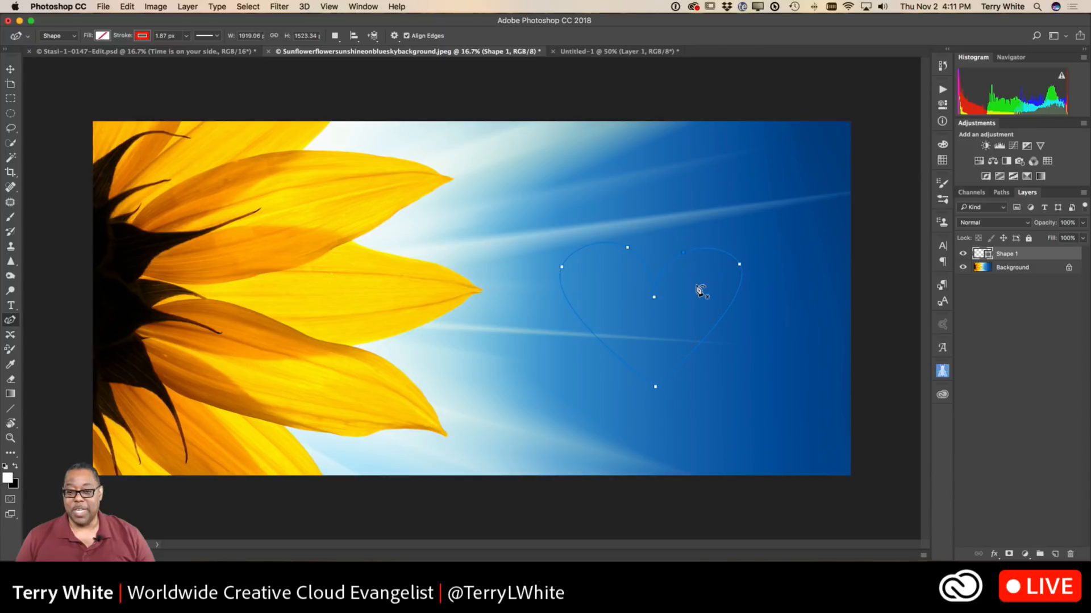
Fill the heart with red and fine-tune the anchor points at its two outer sides and its notch.
left_click(102, 35)
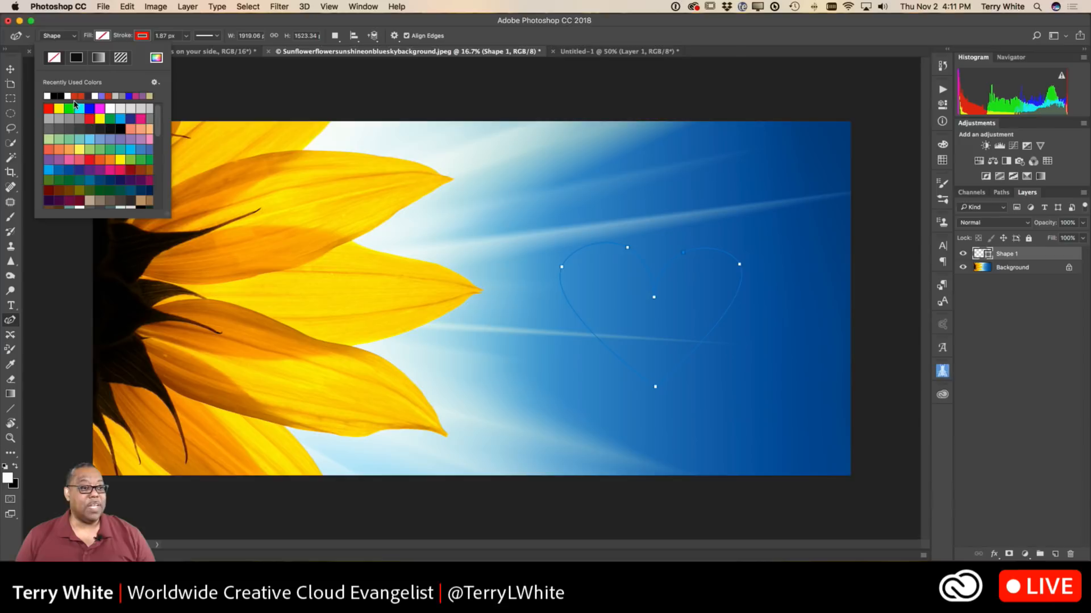
left_click(48, 108)
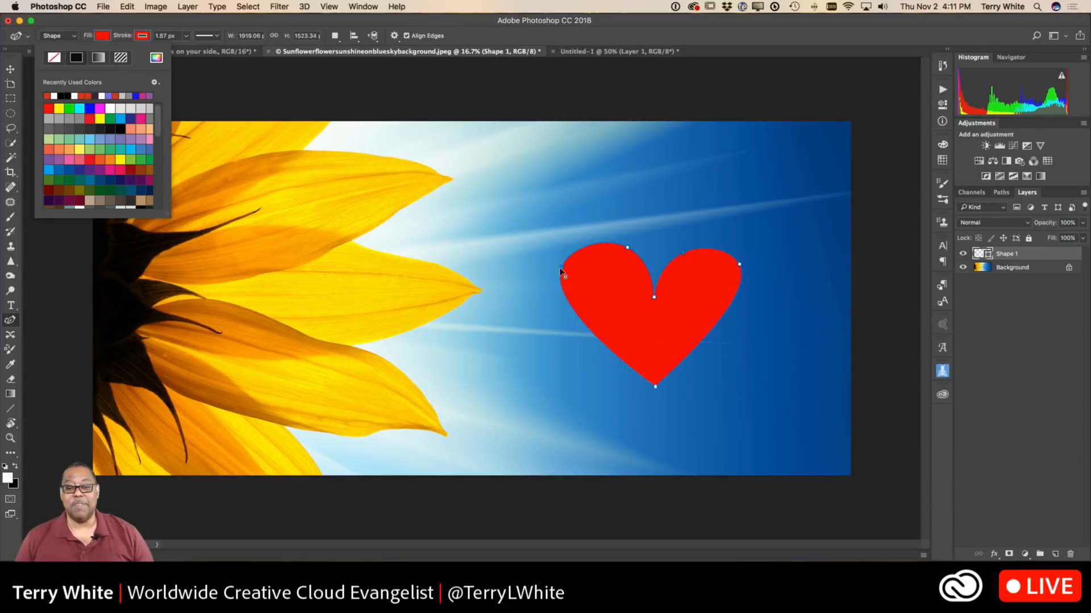
left_click_drag(564, 270, 569, 276)
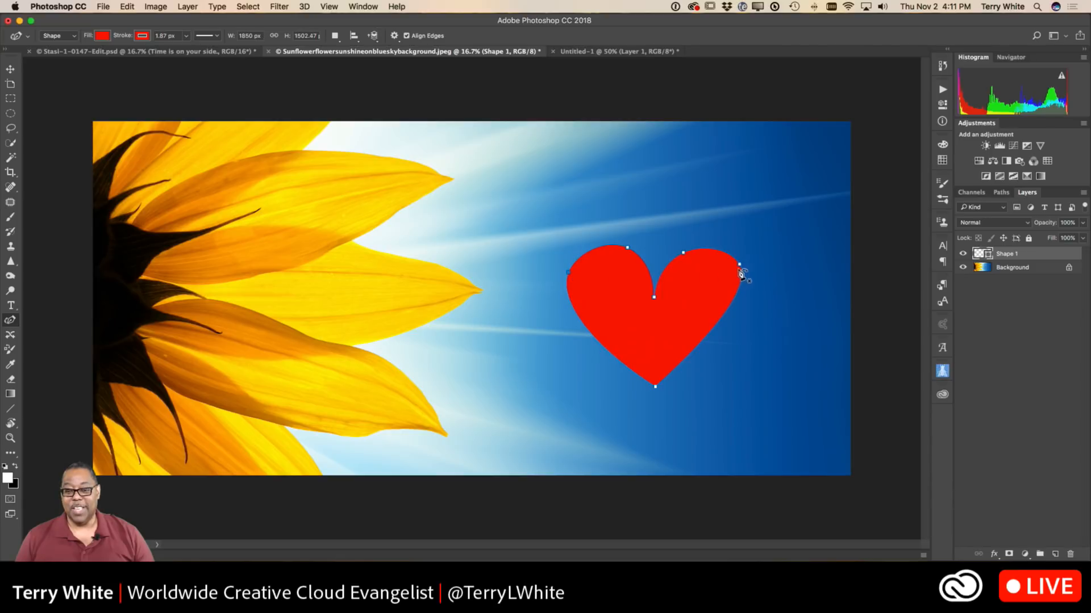
left_click_drag(737, 261, 735, 262)
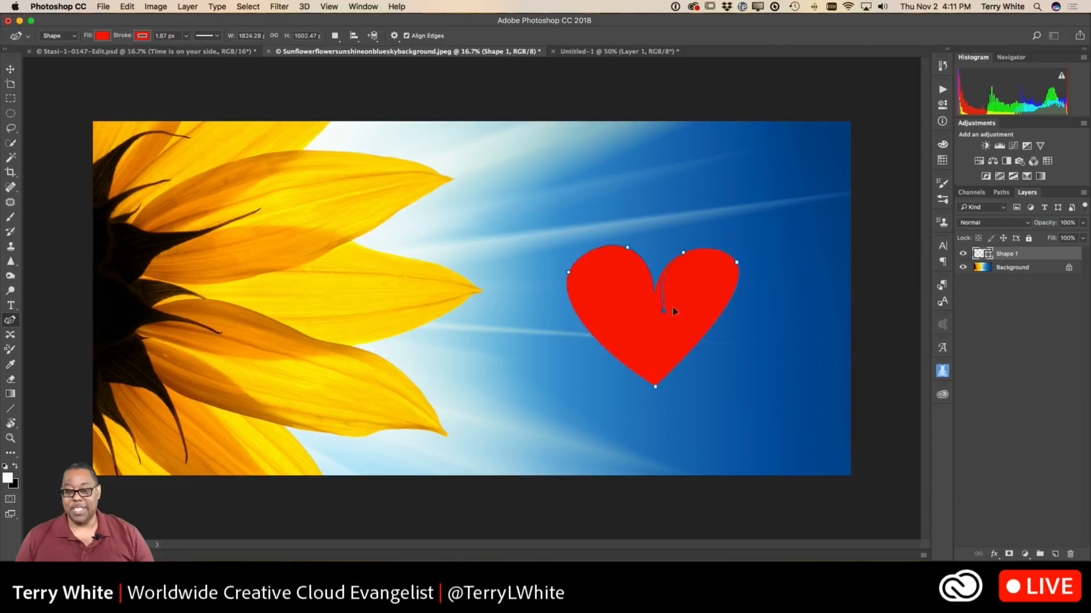
left_click(652, 310)
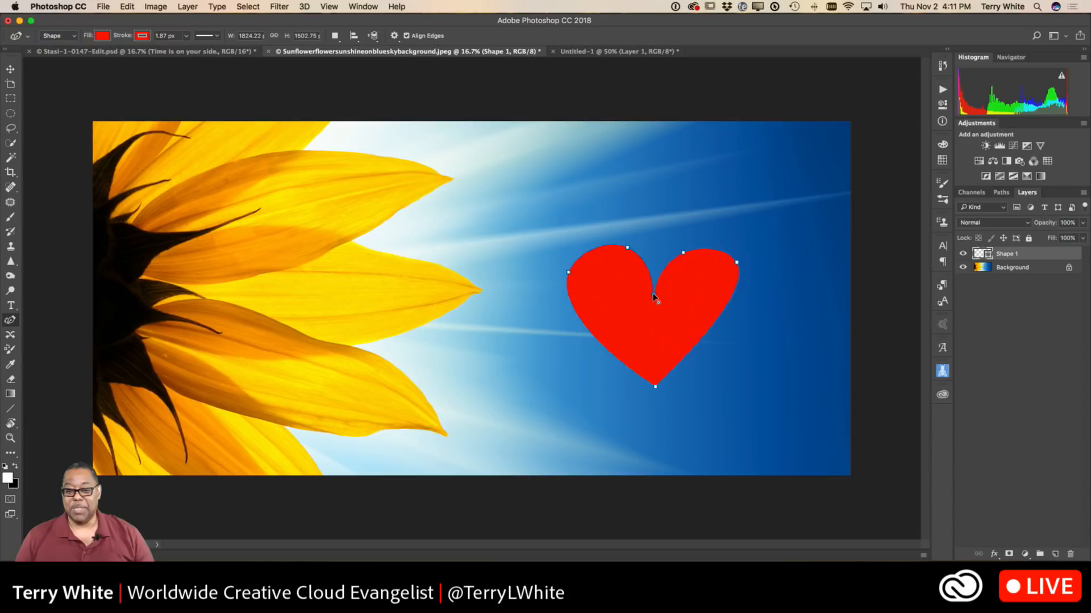
left_click_drag(653, 292, 654, 293)
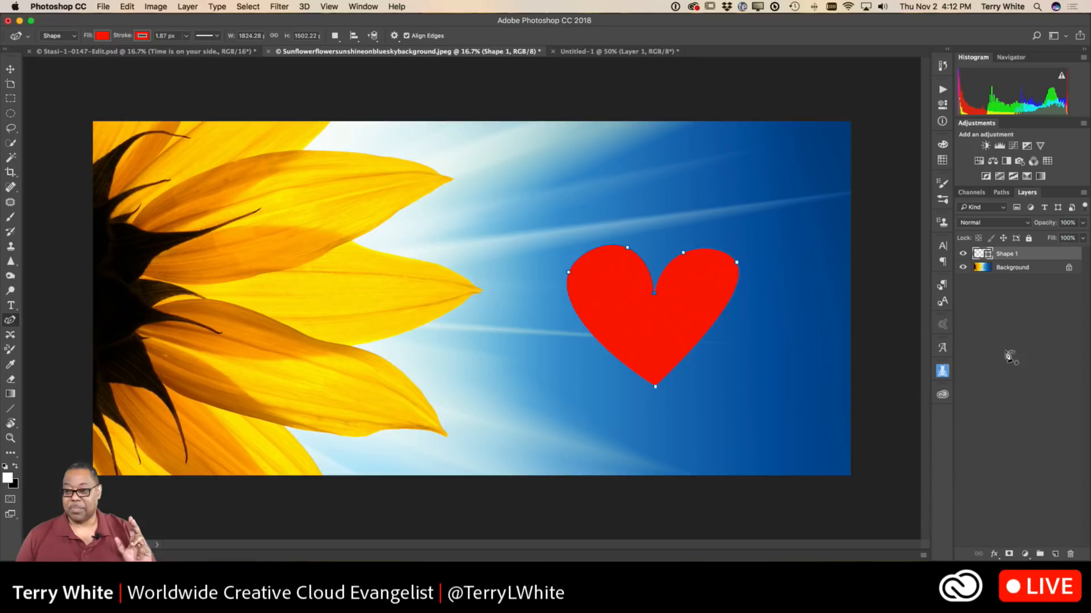
Rename the heart's shape layer to "heart" and switch to the Move tool.
double_click(1006, 254)
type("heart")
key("Return")
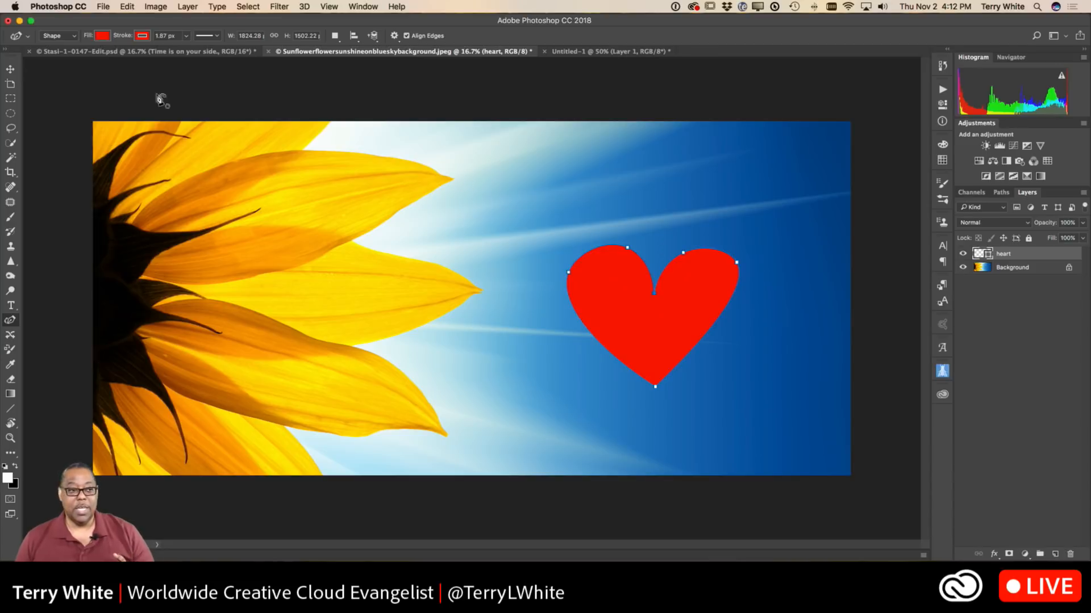
left_click(10, 68)
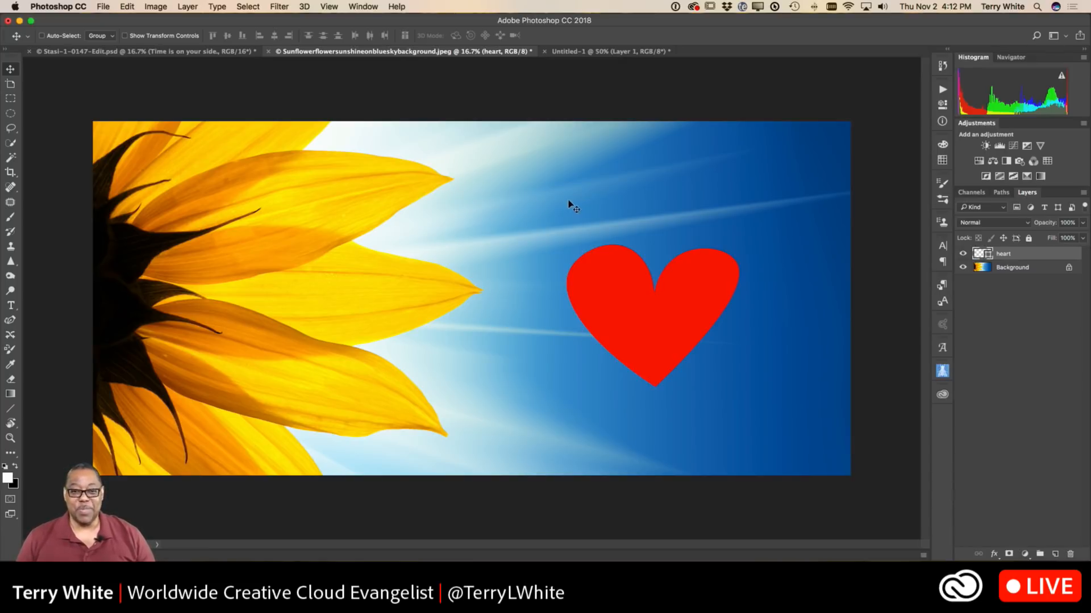
In the Untitled-1 document, activate the Brush tool and create a new brush group named "Retouching".
left_click(572, 52)
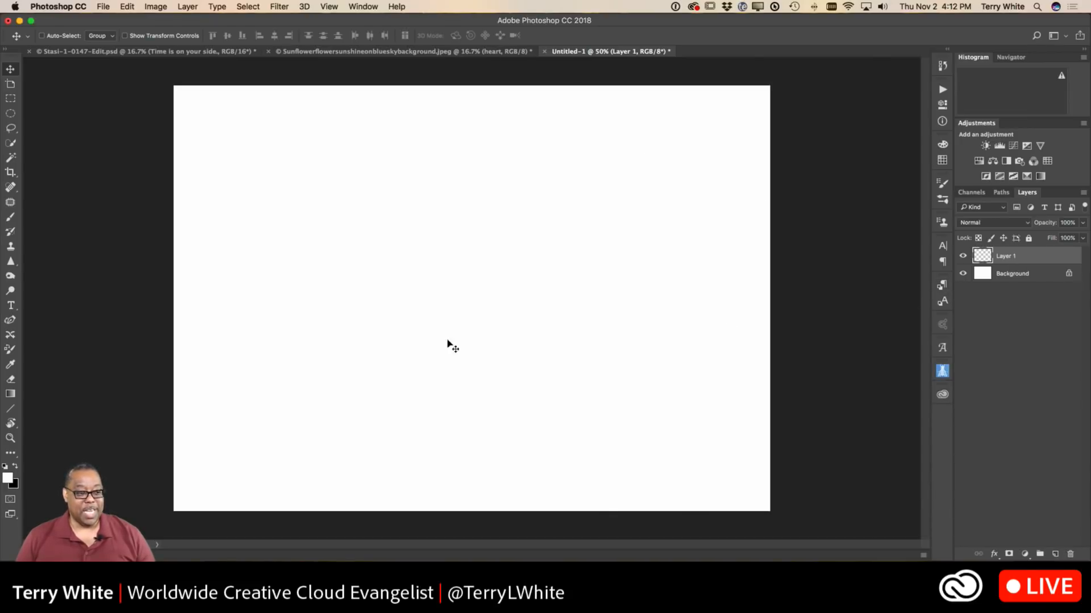
left_click(10, 217)
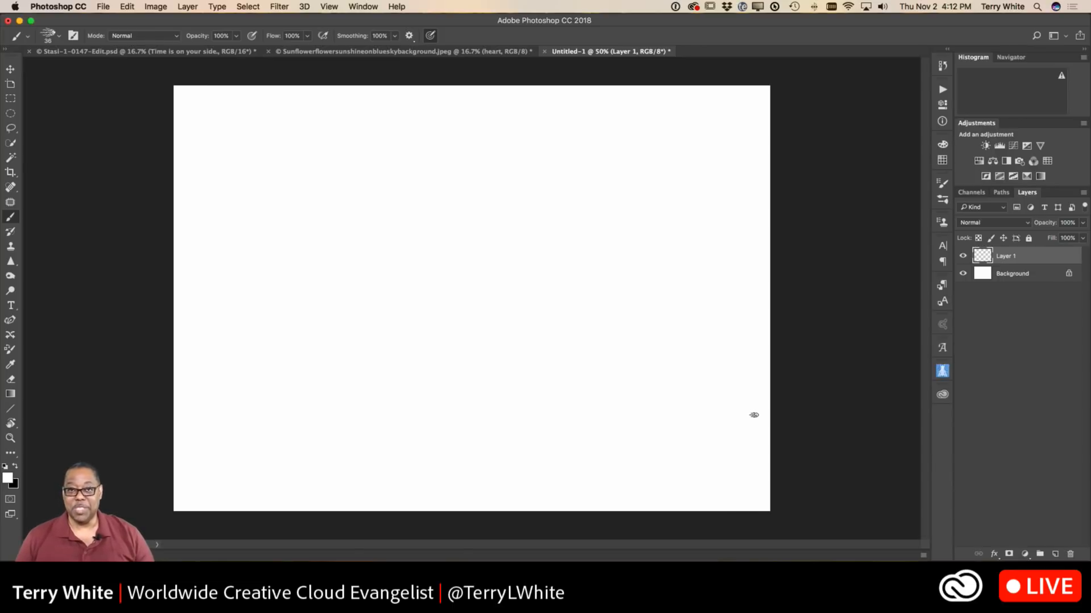
left_click(941, 201)
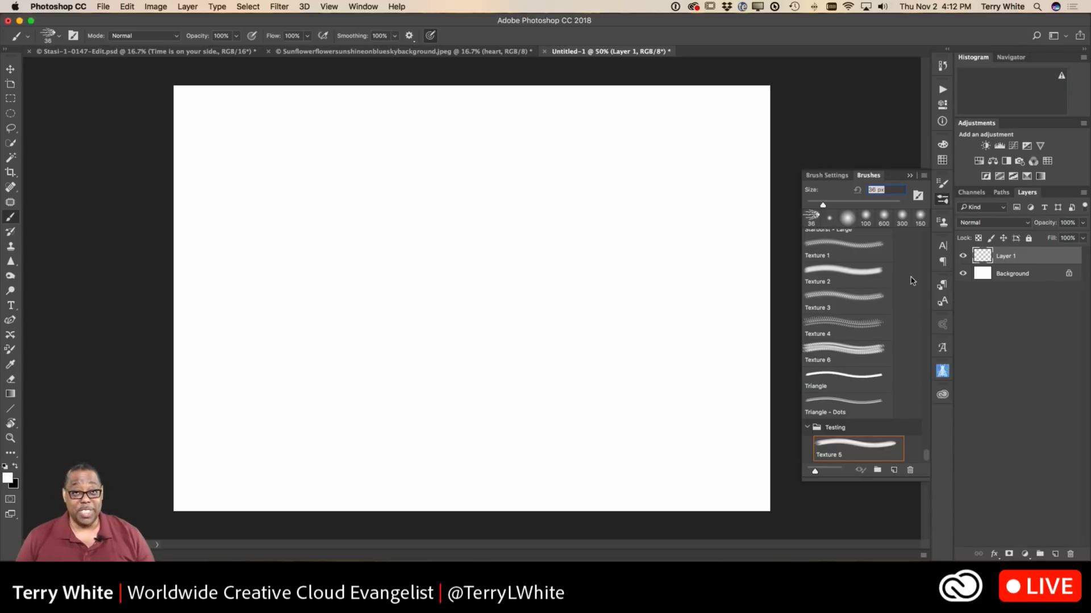
left_click(807, 430)
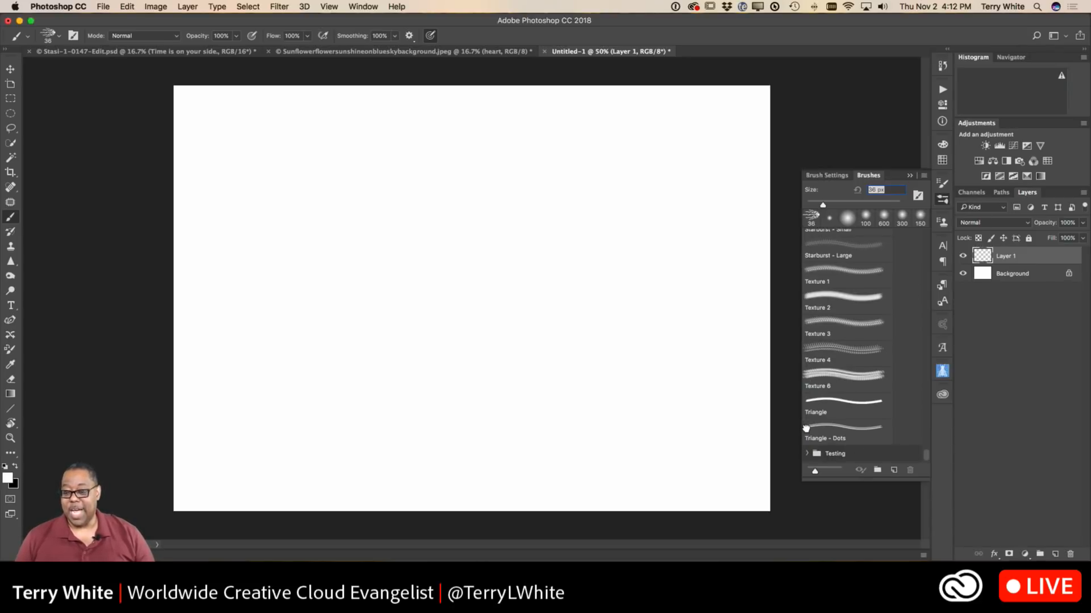
left_click(877, 470)
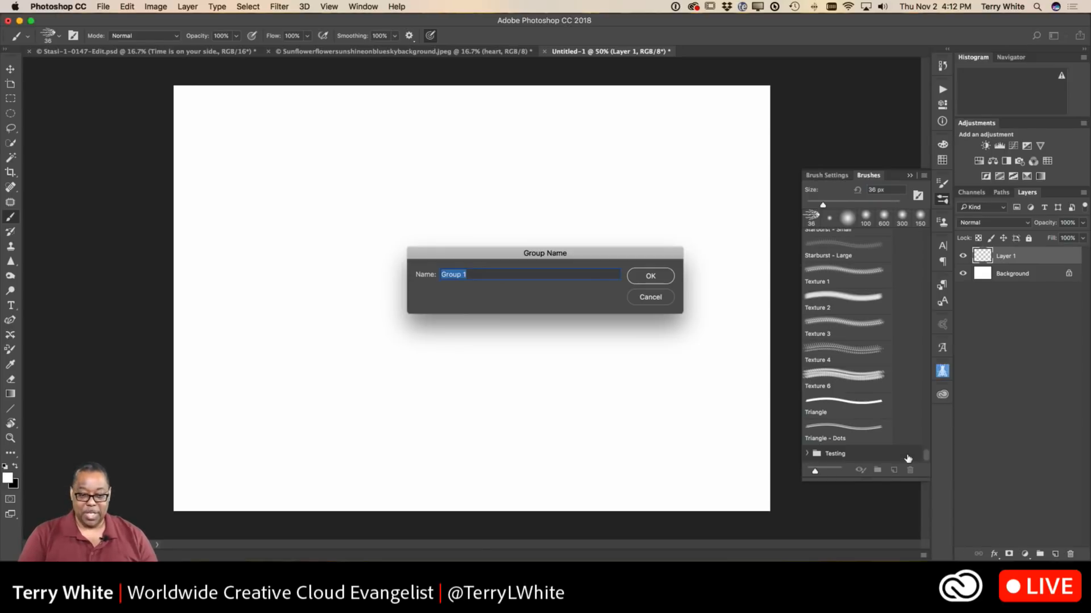
type("Retocu")
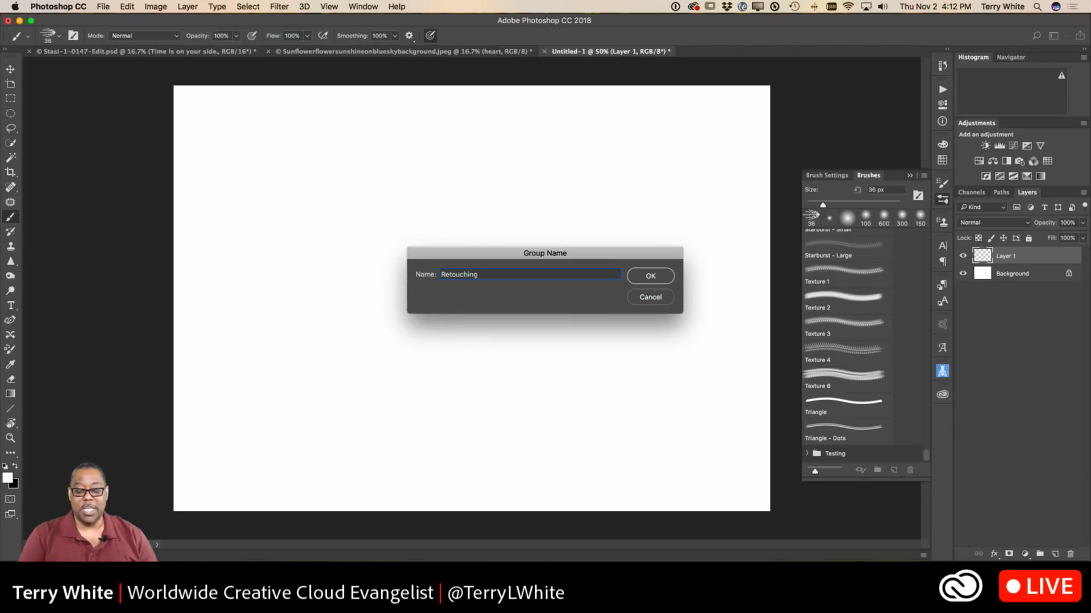
type("hing")
key("Return")
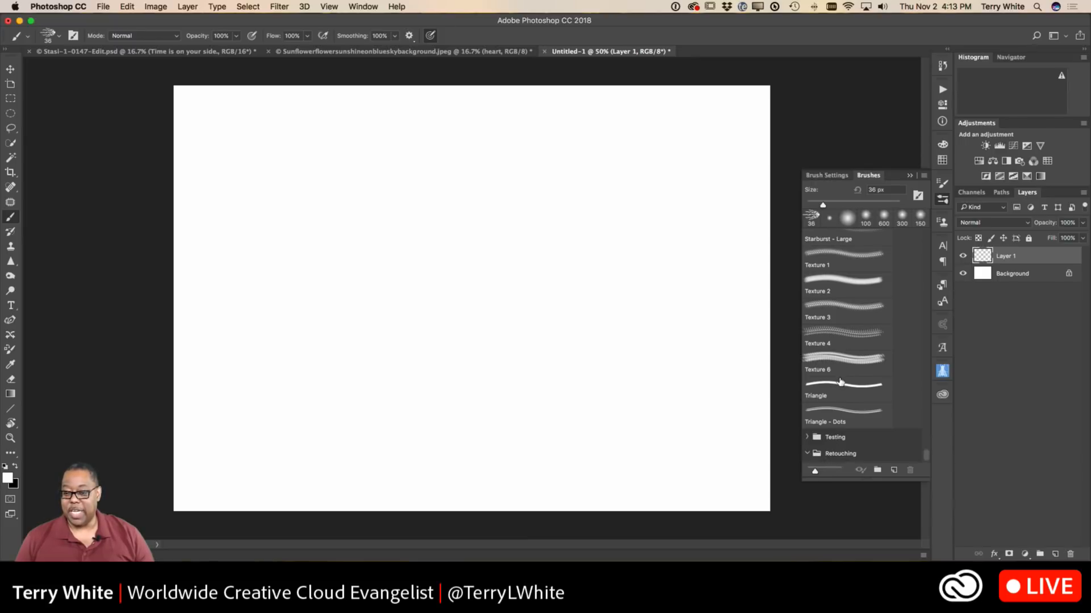
Move the Swirl Brush 60 pixels and Texture 6 brushes into the Retouching group.
scroll(840, 381, "up", 10)
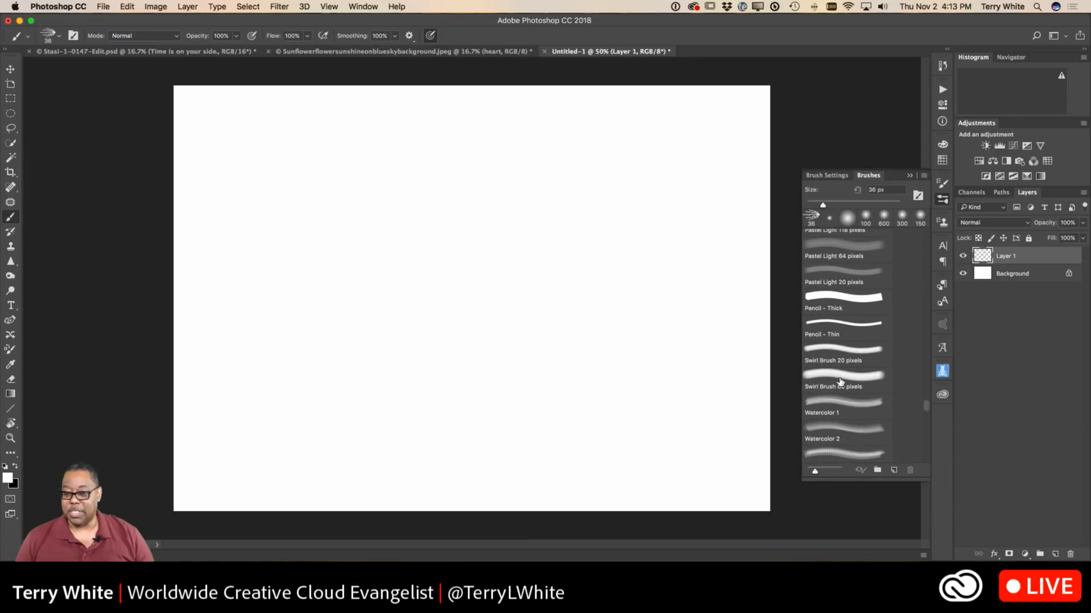
mouse_move(841, 379)
left_mouse_down()
mouse_move(854, 461)
mouse_move(894, 465)
mouse_move(903, 446)
mouse_move(894, 463)
mouse_move(852, 456)
left_mouse_up()
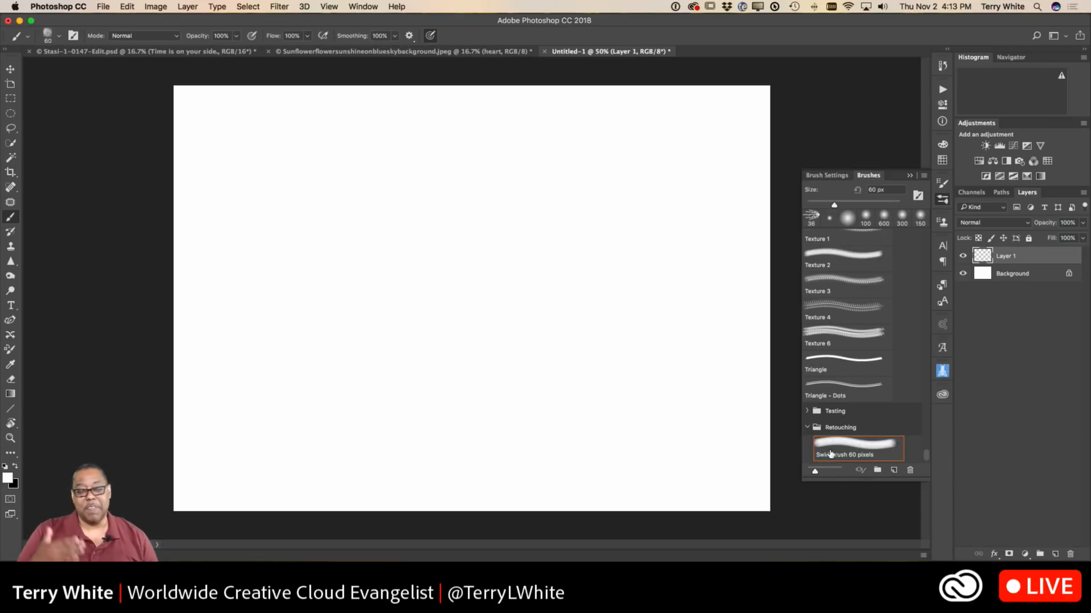
left_click(836, 332)
mouse_move(836, 332)
left_mouse_down()
mouse_move(832, 412)
mouse_move(841, 432)
mouse_move(858, 428)
left_mouse_up()
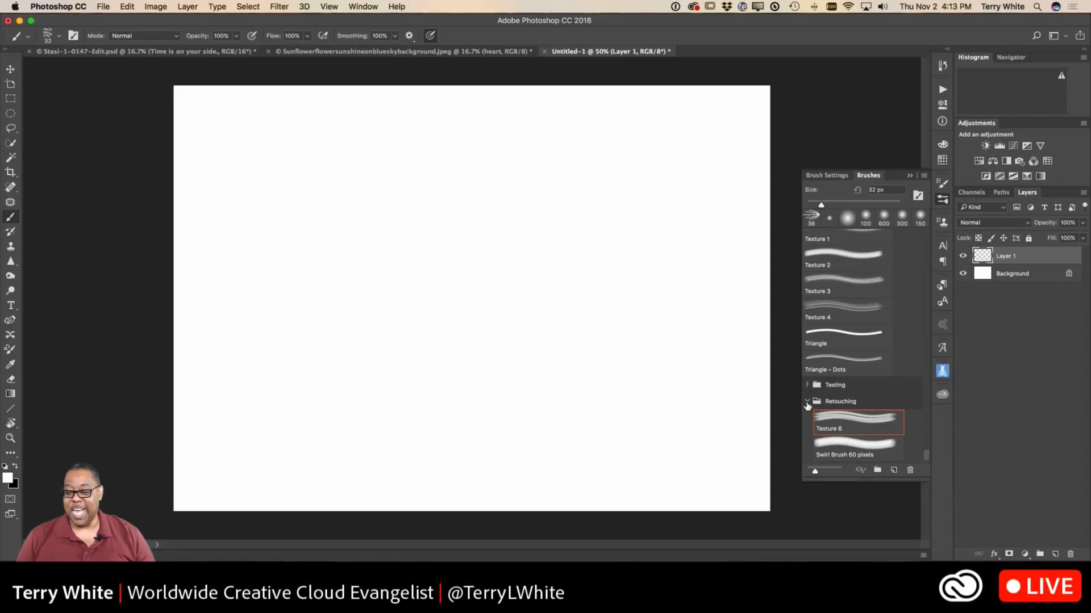
Collapse and expand the Retouching brush group, and try selecting the Triangle - Dots brush.
left_click(807, 401)
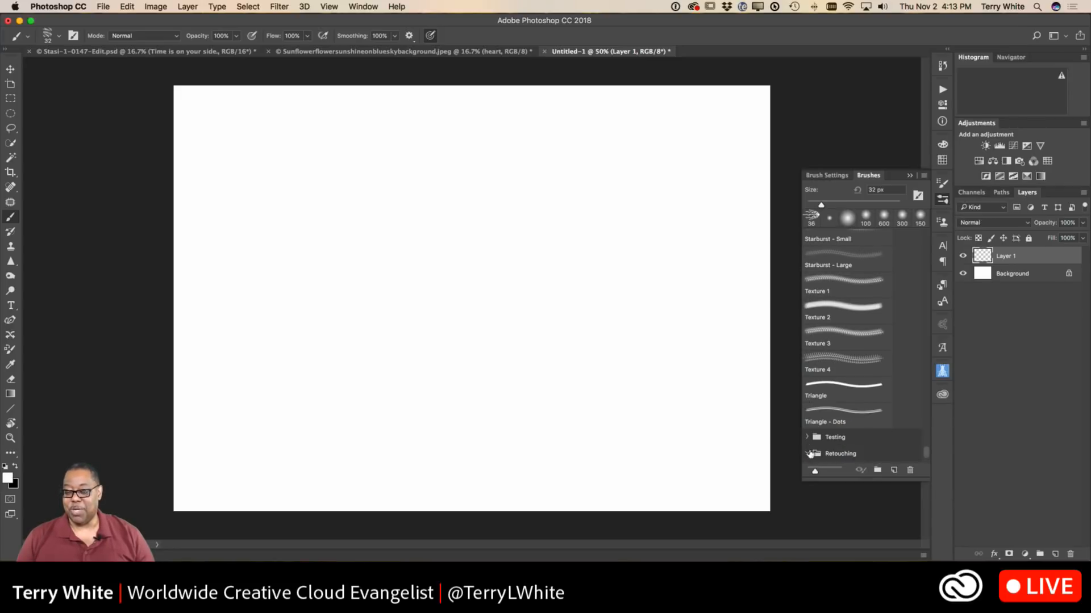
left_click(911, 452)
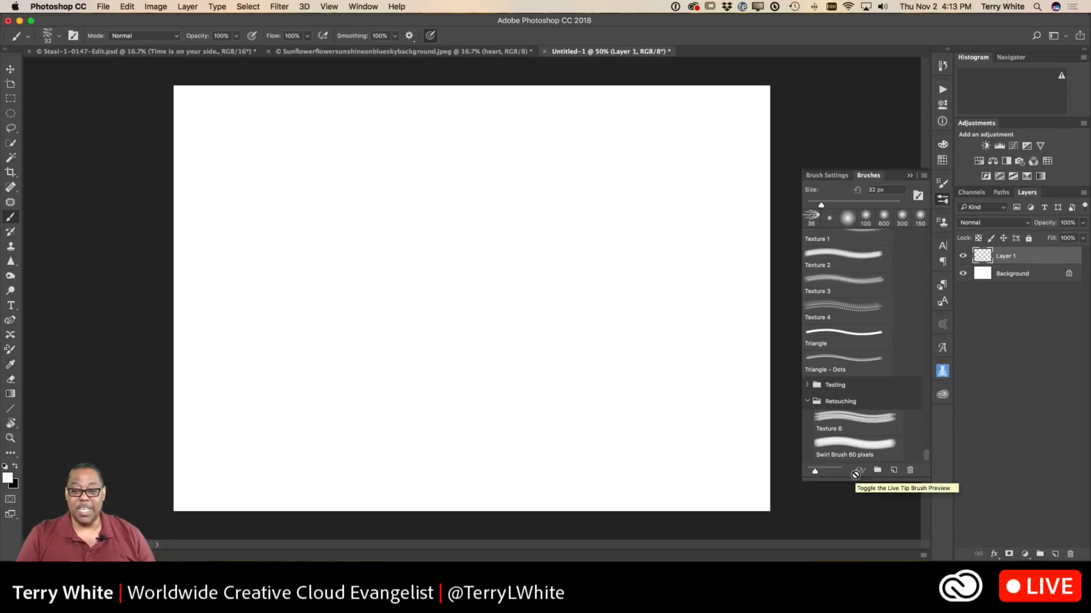
left_click(878, 365)
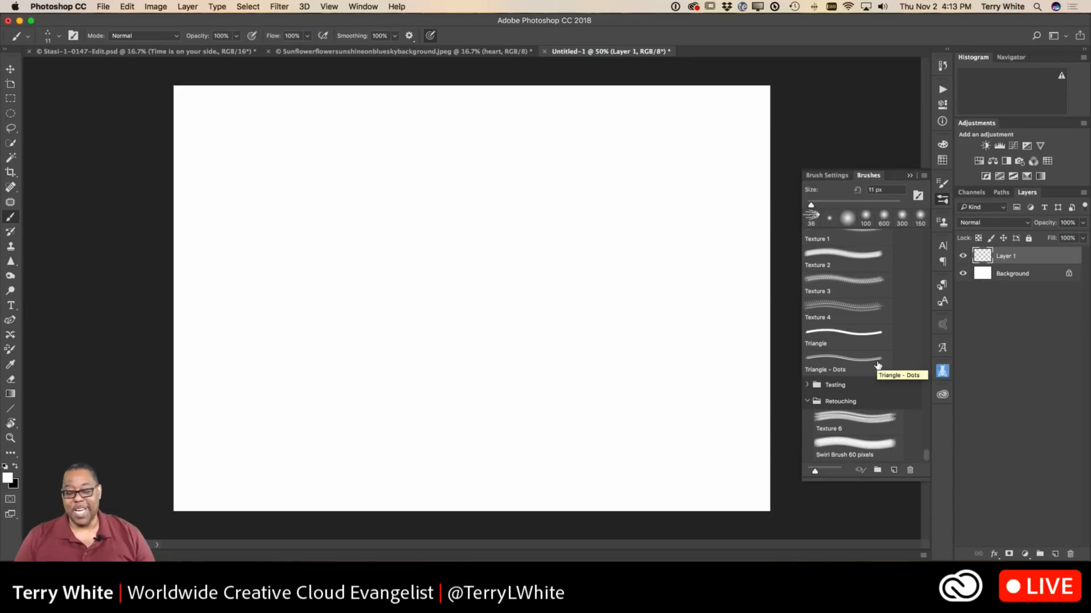
left_click(878, 365)
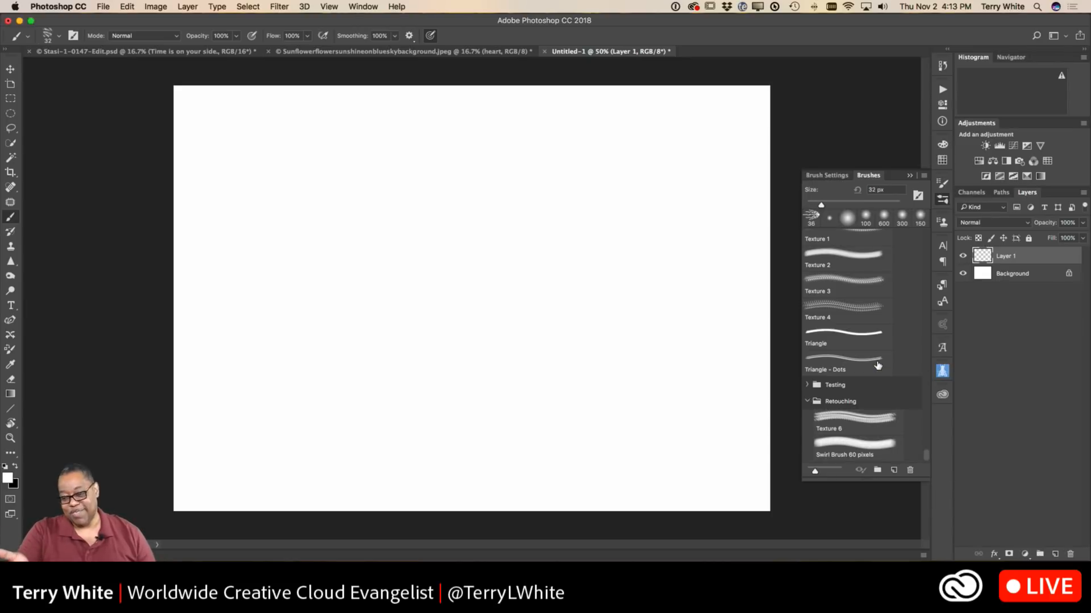
Select the Texture 6 brush in the Retouching group and set the foreground color to bright red.
left_click(846, 419)
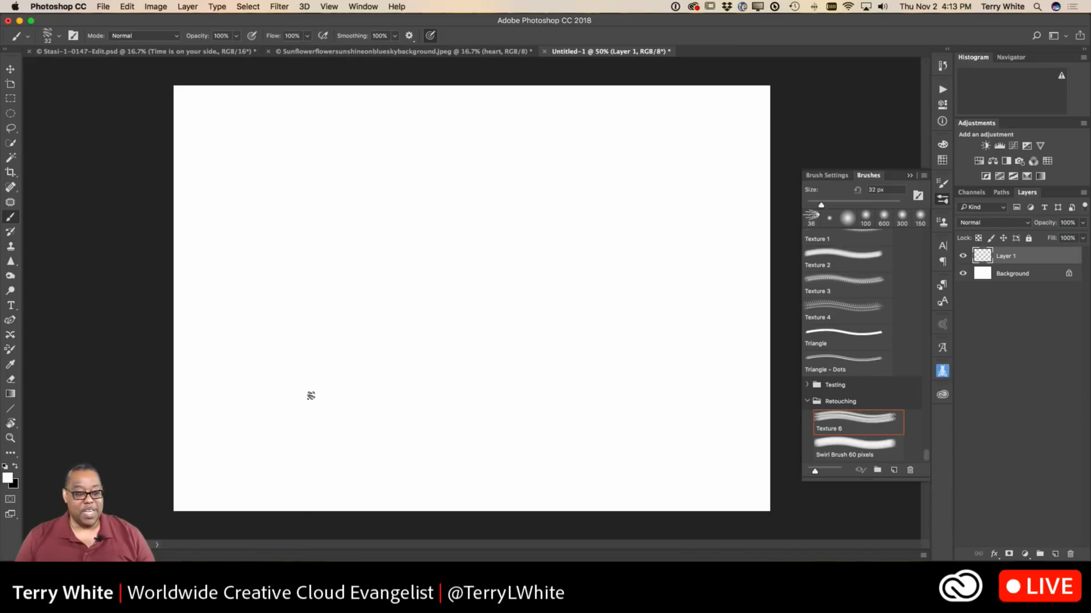
left_click(8, 478)
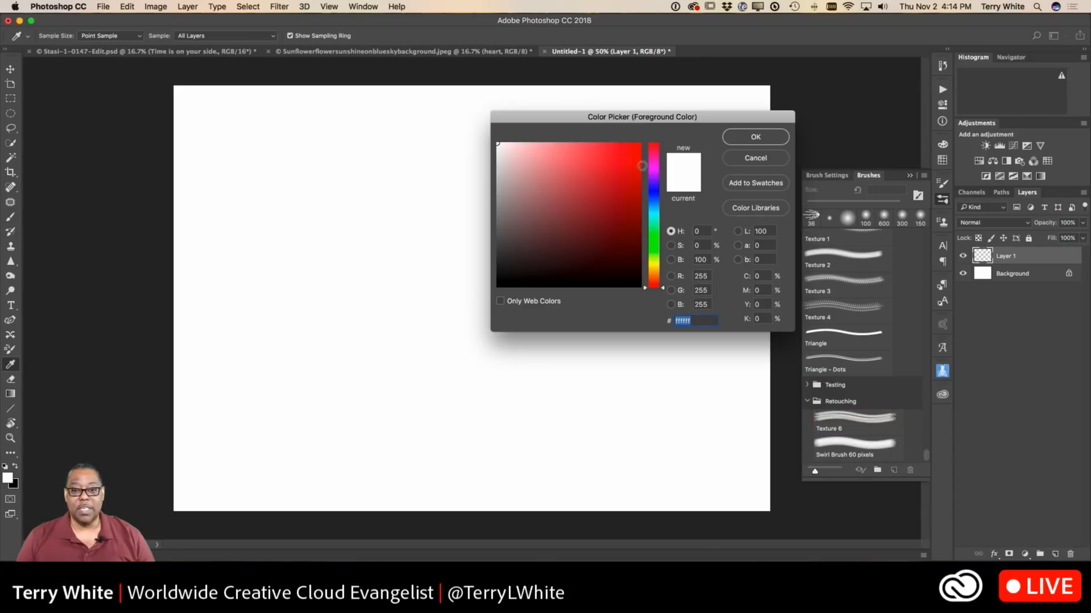
left_click(638, 149)
left_click(755, 137)
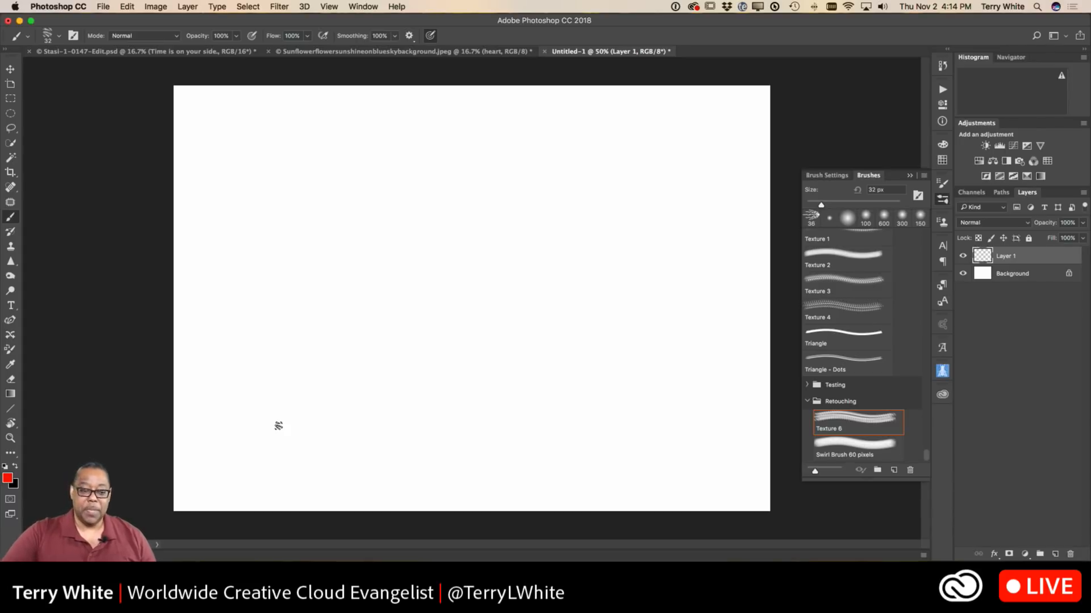
Try painting a freehand heart outline with brush smoothing at 100% and again at 10%, undoing each attempt.
mouse_move(467, 429)
left_mouse_down()
mouse_move(431, 411)
mouse_move(407, 374)
mouse_move(392, 326)
mouse_move(399, 294)
mouse_move(414, 287)
mouse_move(455, 298)
mouse_move(465, 332)
mouse_move(525, 300)
mouse_move(556, 325)
mouse_move(545, 381)
mouse_move(447, 439)
left_mouse_up()
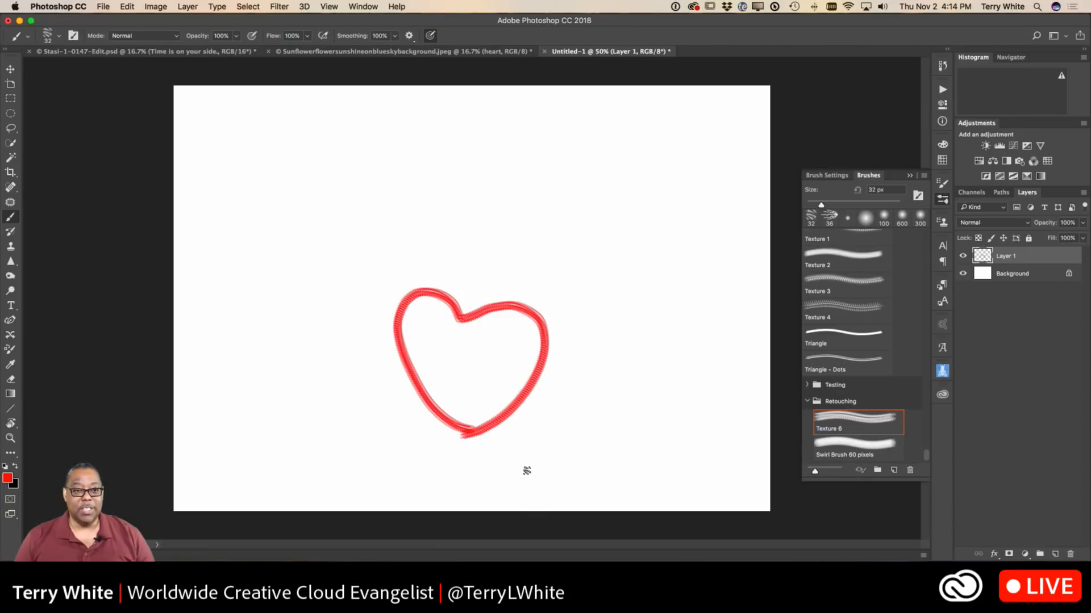
key("super+z")
left_click(395, 37)
left_click_drag(395, 52, 348, 56)
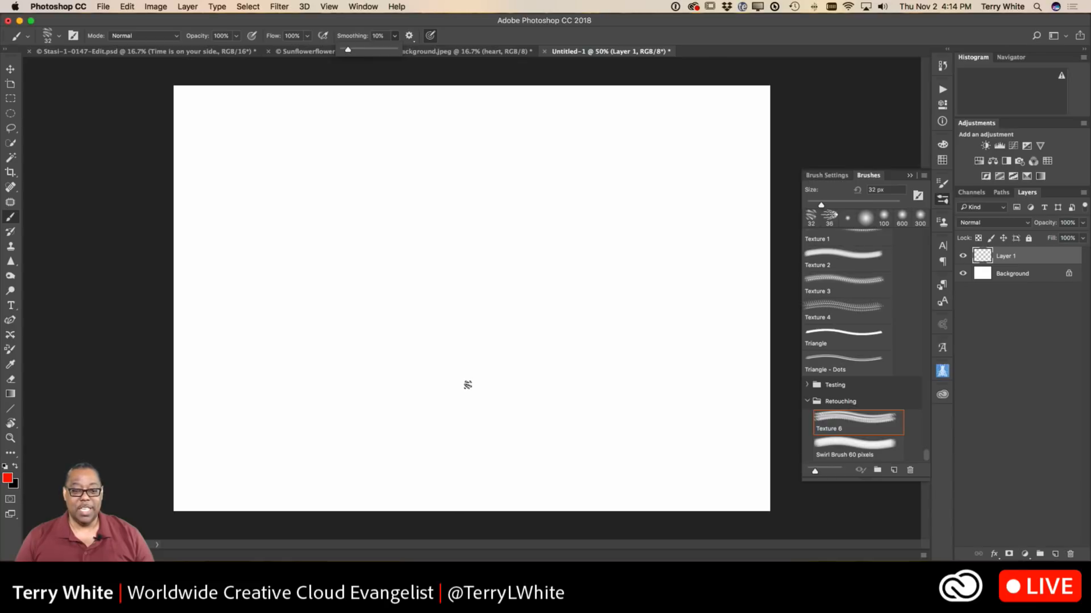
mouse_move(482, 394)
left_mouse_down()
mouse_move(405, 329)
mouse_move(398, 268)
mouse_move(435, 250)
mouse_move(468, 264)
mouse_move(470, 280)
mouse_move(509, 250)
mouse_move(521, 285)
mouse_move(484, 397)
left_mouse_up()
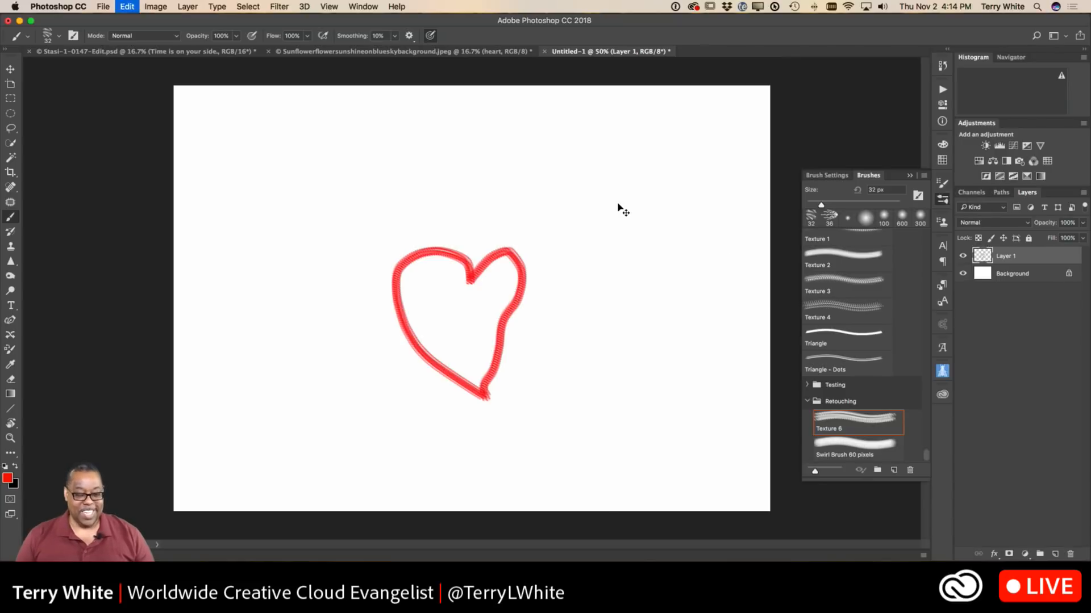
key("super+z")
Set the brush smoothing to 100% and paint a freehand red heart outline in the middle of the canvas.
left_click(395, 37)
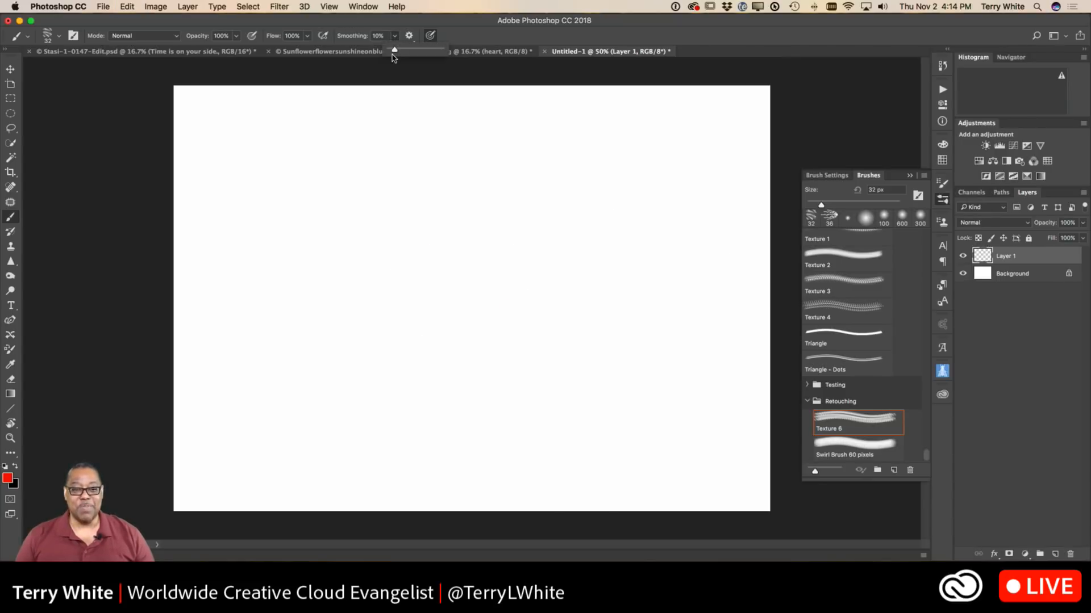
left_click_drag(396, 54, 454, 48)
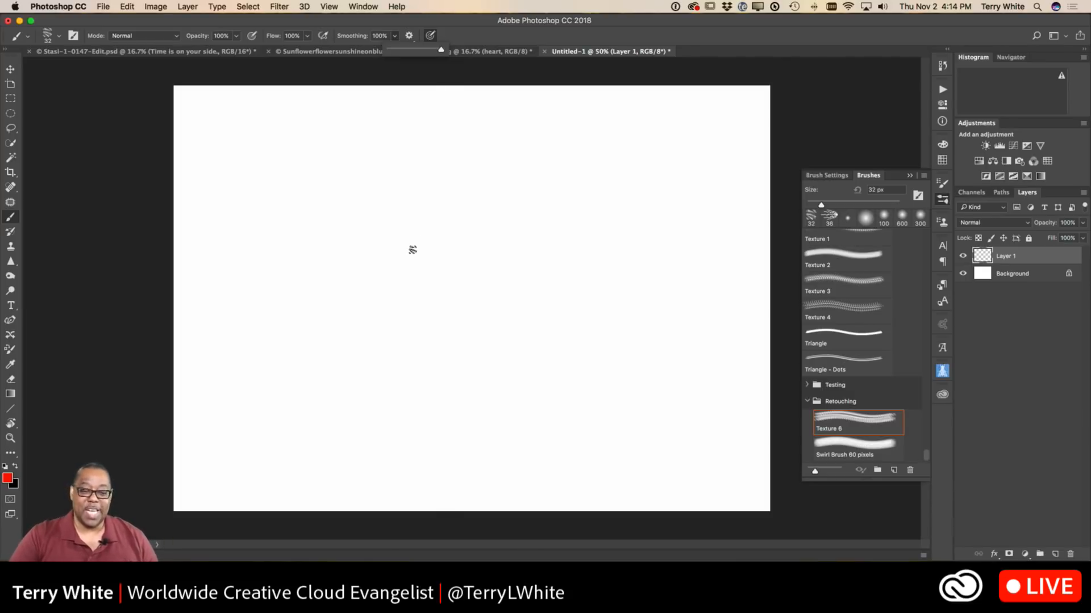
mouse_move(448, 382)
left_mouse_down()
mouse_move(403, 353)
mouse_move(379, 307)
mouse_move(384, 244)
mouse_move(422, 215)
mouse_move(444, 213)
mouse_move(465, 255)
mouse_move(494, 213)
mouse_move(532, 212)
mouse_move(542, 263)
mouse_move(436, 402)
left_mouse_up()
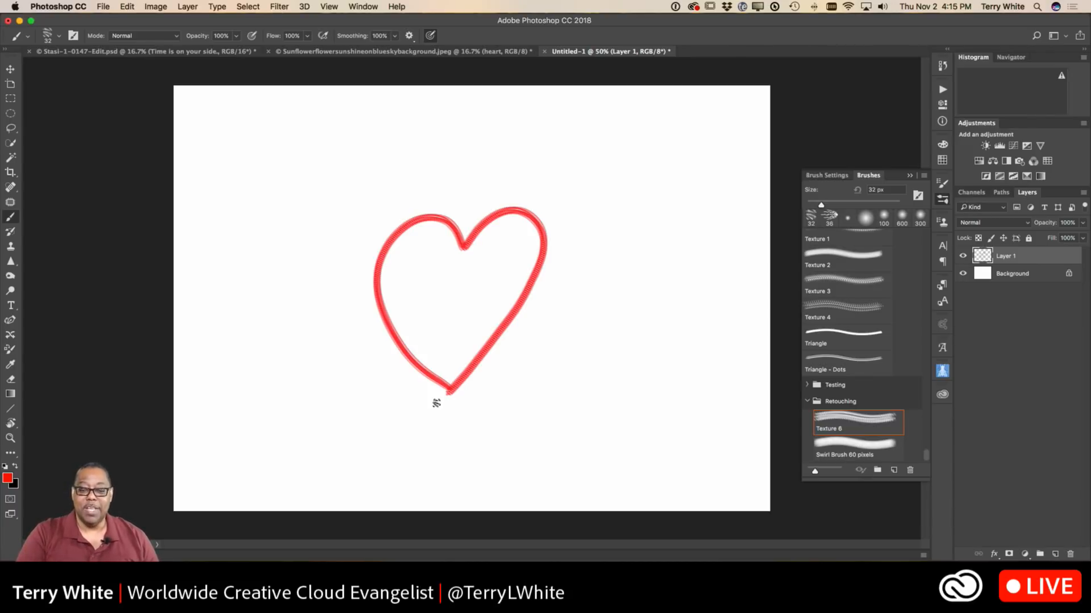
Handwrite the word "Cool" to the lower right of the heart outline, undoing and repainting its final L.
mouse_move(597, 359)
left_mouse_down()
mouse_move(588, 335)
mouse_move(535, 359)
mouse_move(532, 409)
mouse_move(581, 422)
mouse_move(633, 368)
mouse_move(651, 392)
mouse_move(623, 413)
mouse_move(617, 383)
mouse_move(701, 375)
mouse_move(702, 410)
mouse_move(666, 414)
mouse_move(679, 373)
mouse_move(711, 377)
left_mouse_up()
mouse_move(740, 337)
left_mouse_down()
mouse_move(719, 439)
mouse_move(696, 452)
mouse_move(693, 424)
mouse_move(771, 440)
left_mouse_up()
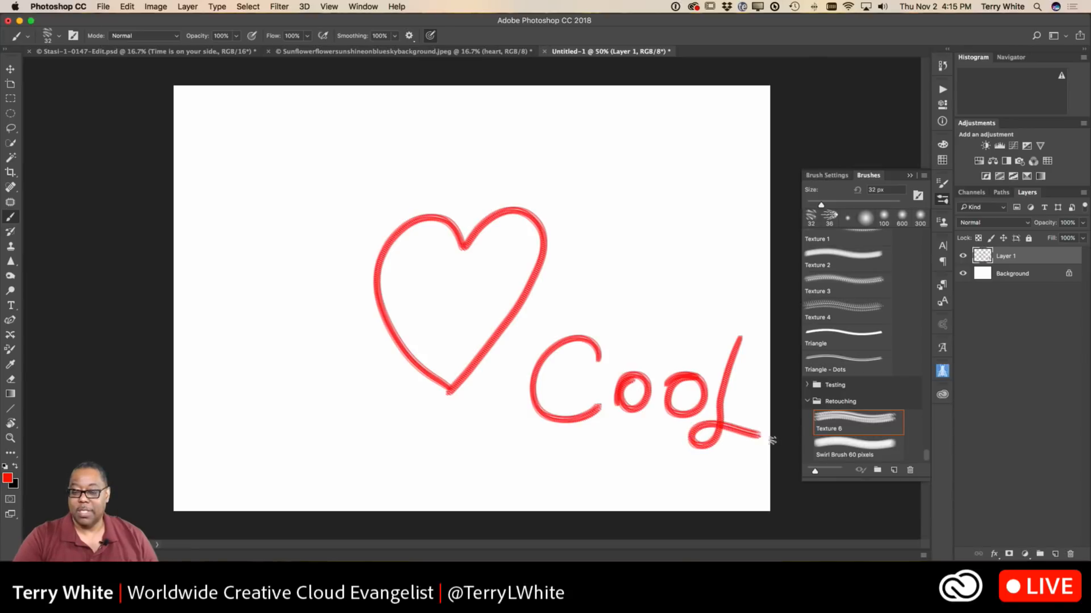
key("ctrl+z")
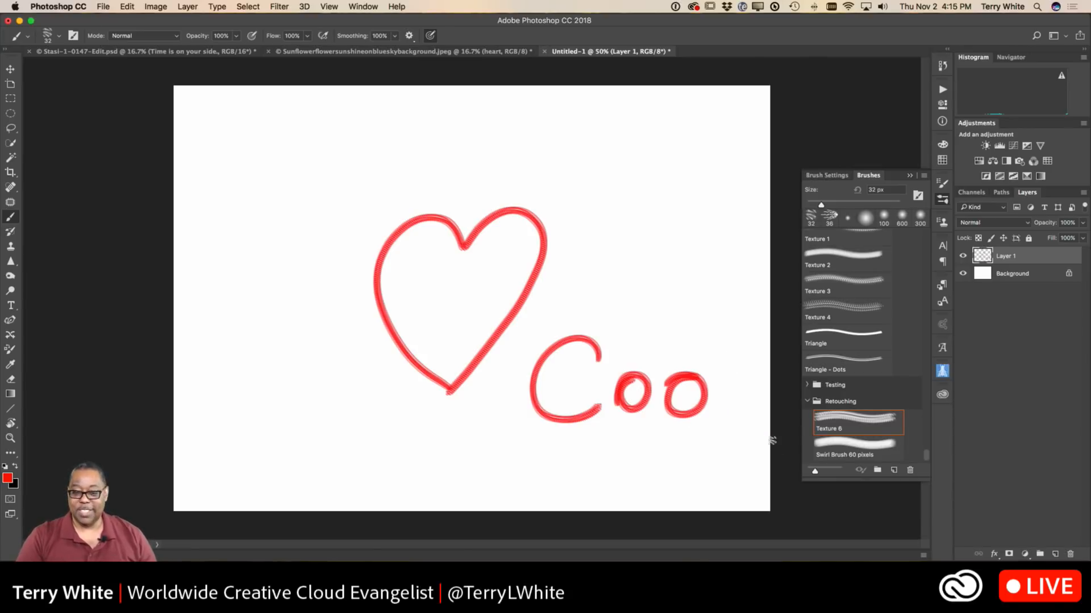
mouse_move(736, 339)
left_mouse_down()
mouse_move(733, 373)
mouse_move(692, 435)
mouse_move(758, 418)
left_mouse_up()
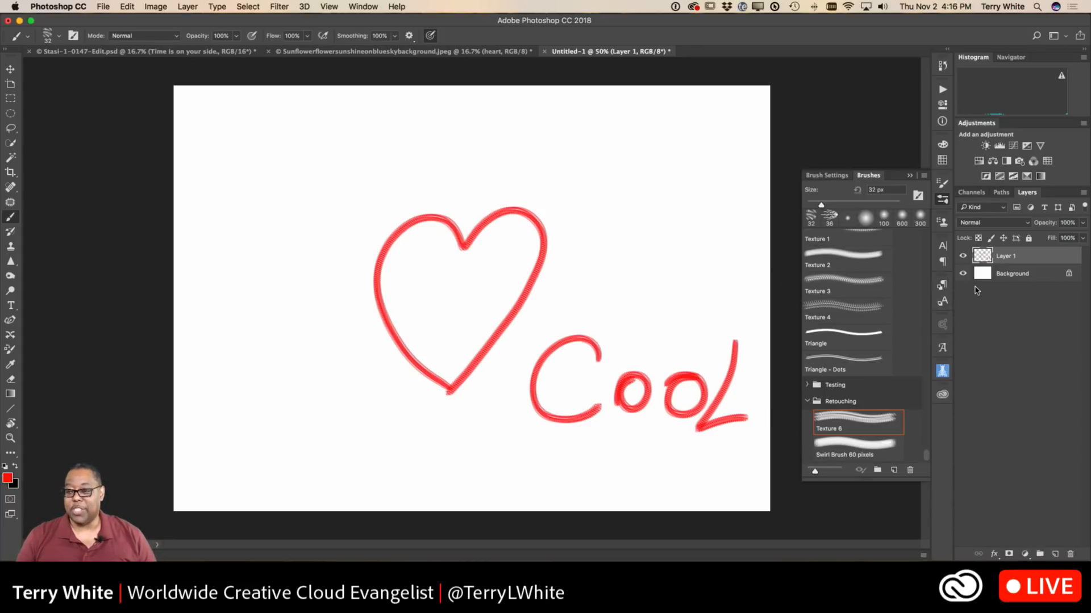
Copy the painted Layer 1 from Untitled-1 into the sunflower document and move it onto the middle petal.
left_click(10, 68)
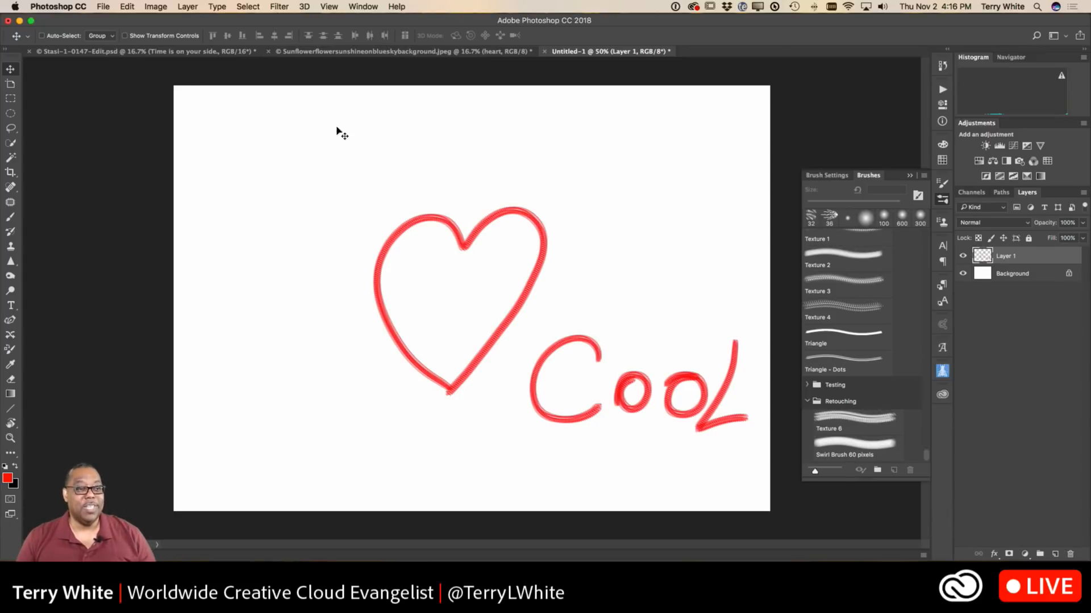
left_click(128, 7)
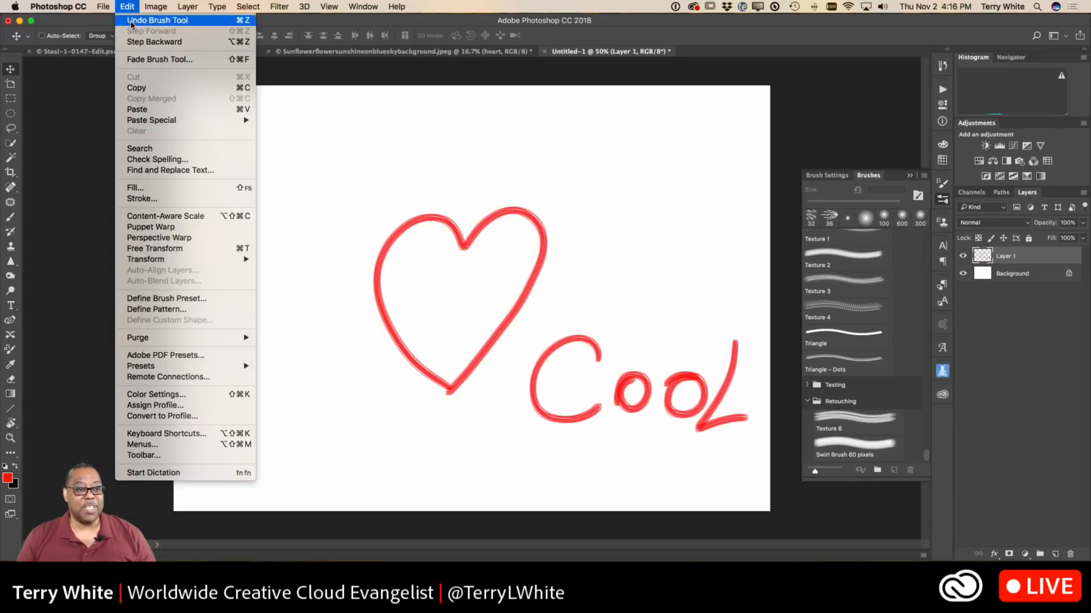
left_click(152, 88)
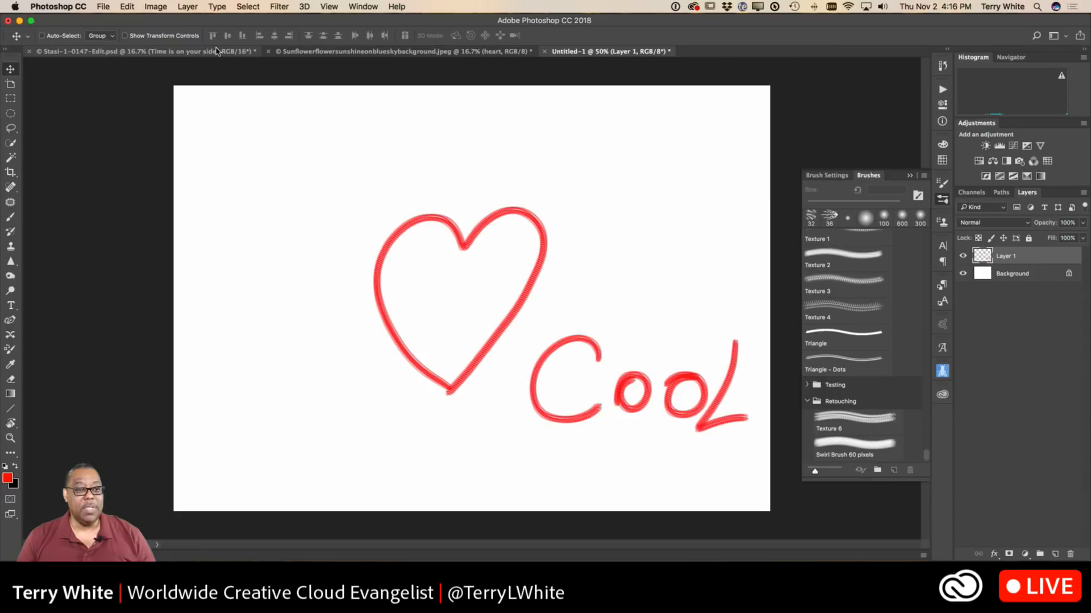
left_click(328, 53)
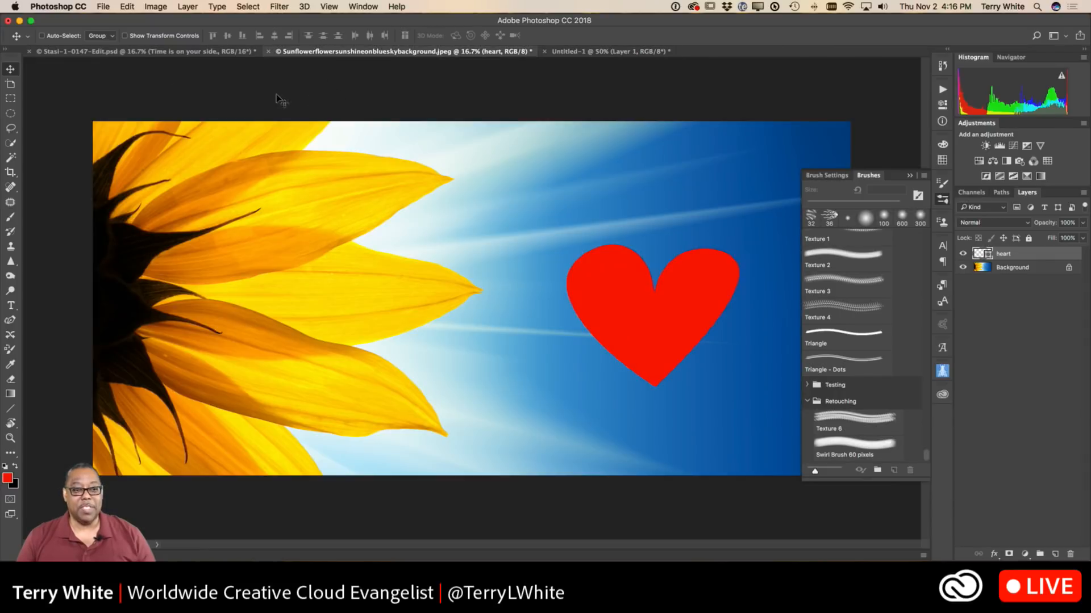
left_click(130, 7)
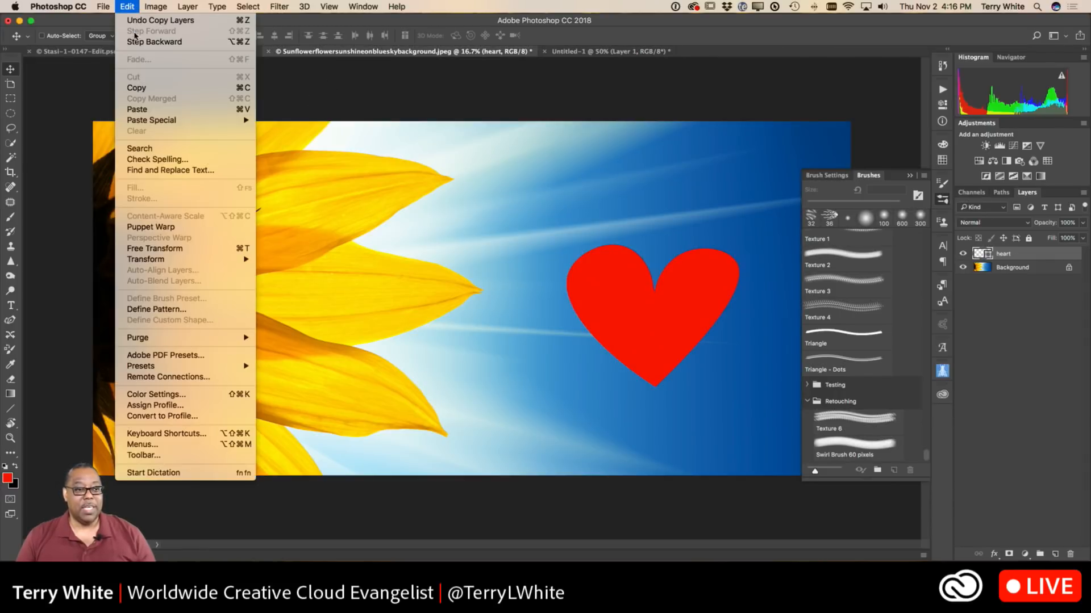
left_click(145, 109)
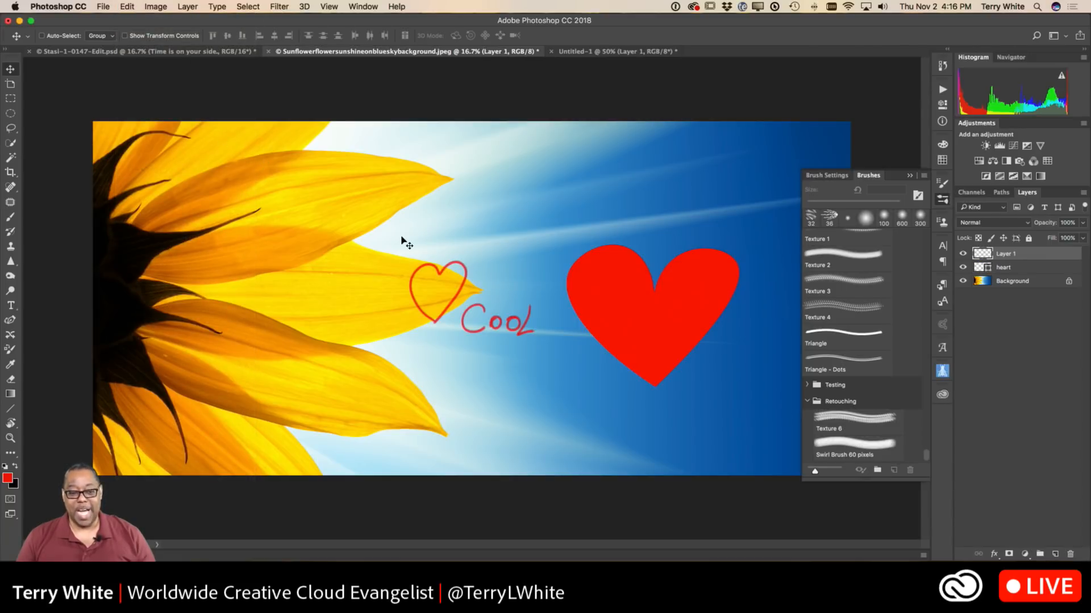
left_click_drag(454, 301, 314, 280)
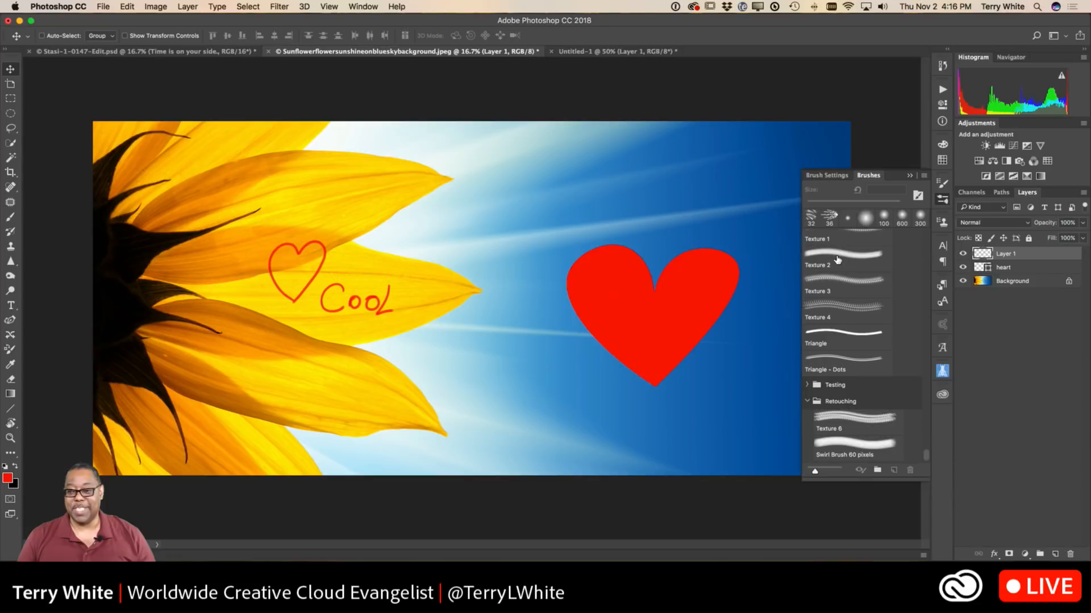
Copy Layer 1 and the heart shape layer together from the sunflower document into Stasi-1-0147-Edit.psd.
left_click(1015, 269, "shift")
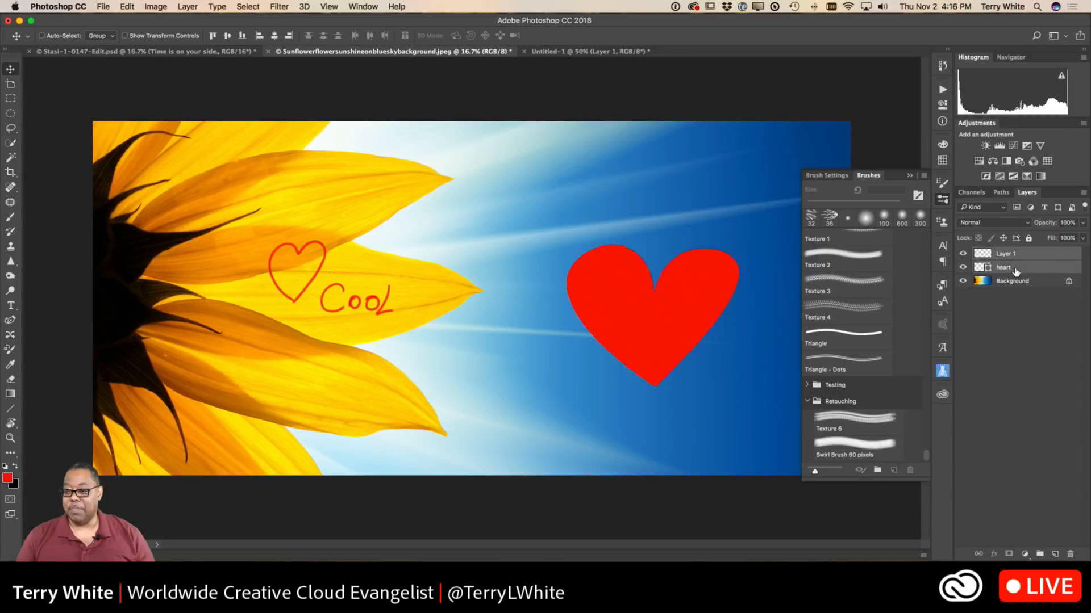
left_click(128, 7)
left_click(179, 93)
left_click(221, 52)
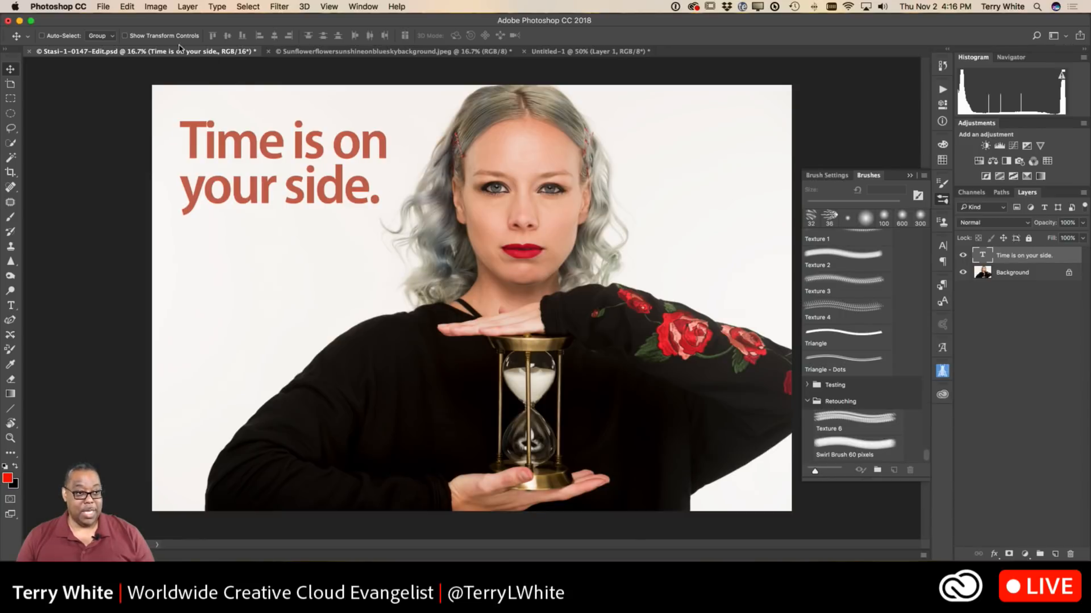
left_click(129, 7)
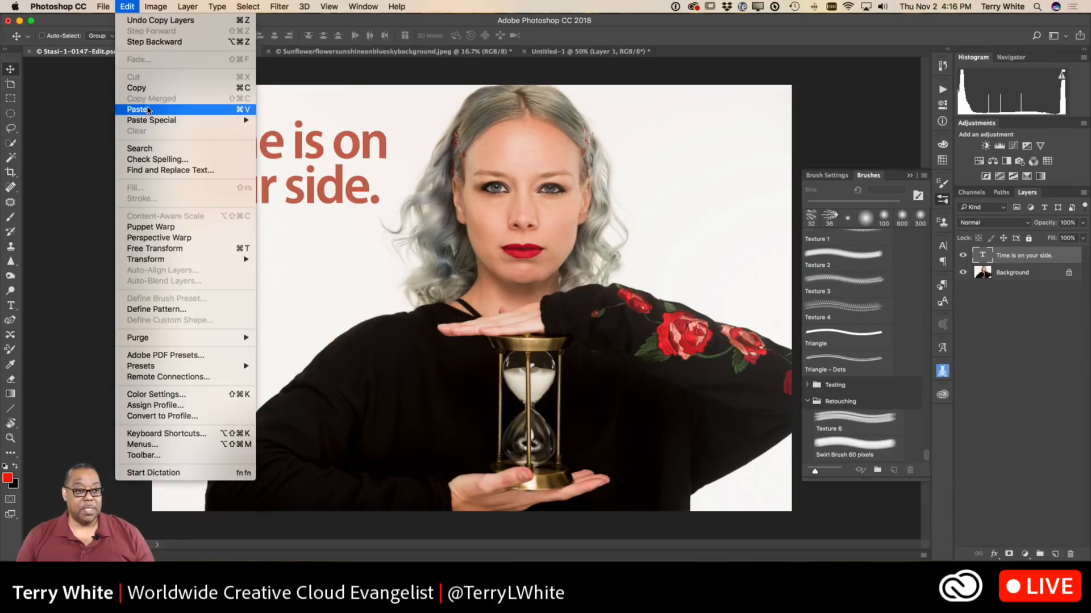
left_click(139, 109)
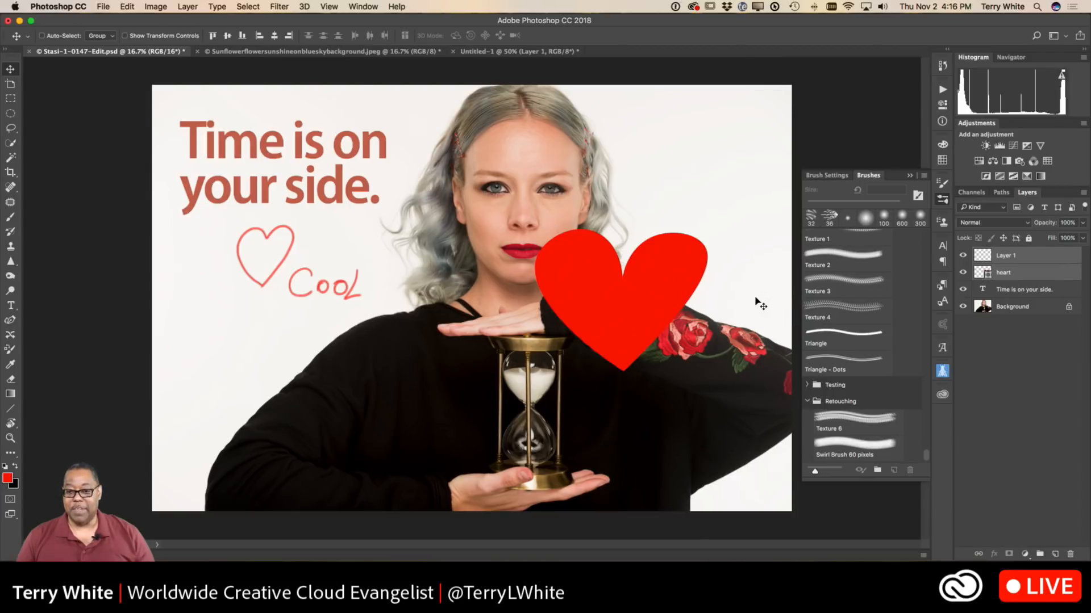
Move the solid heart to the portrait's upper right corner and the painted heart with "Cool" onto the black sleeve at lower left.
left_click(1003, 325)
left_click(1003, 277)
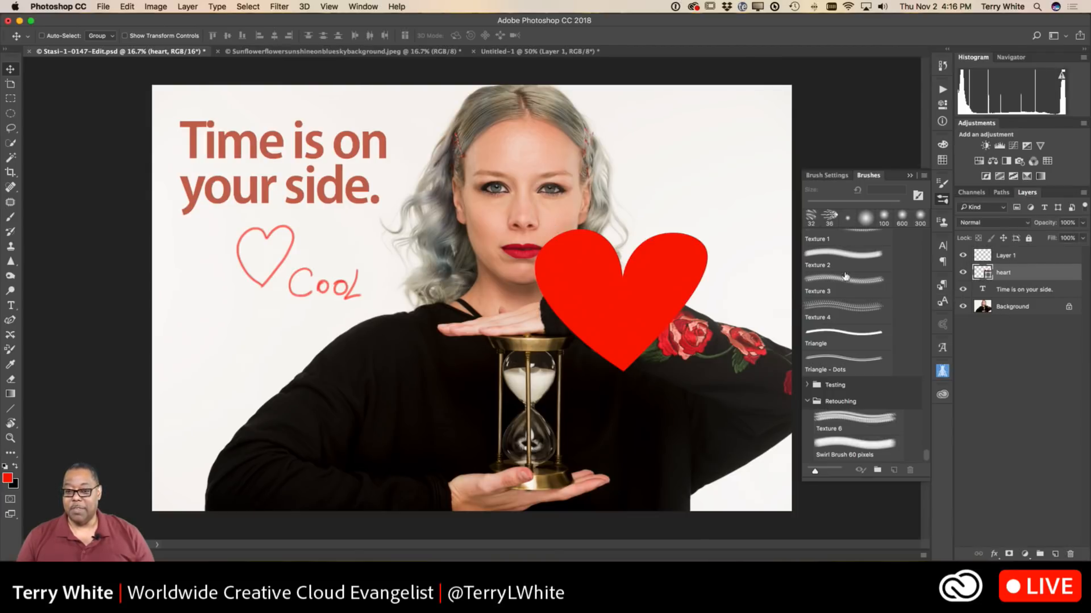
left_click_drag(651, 299, 727, 180)
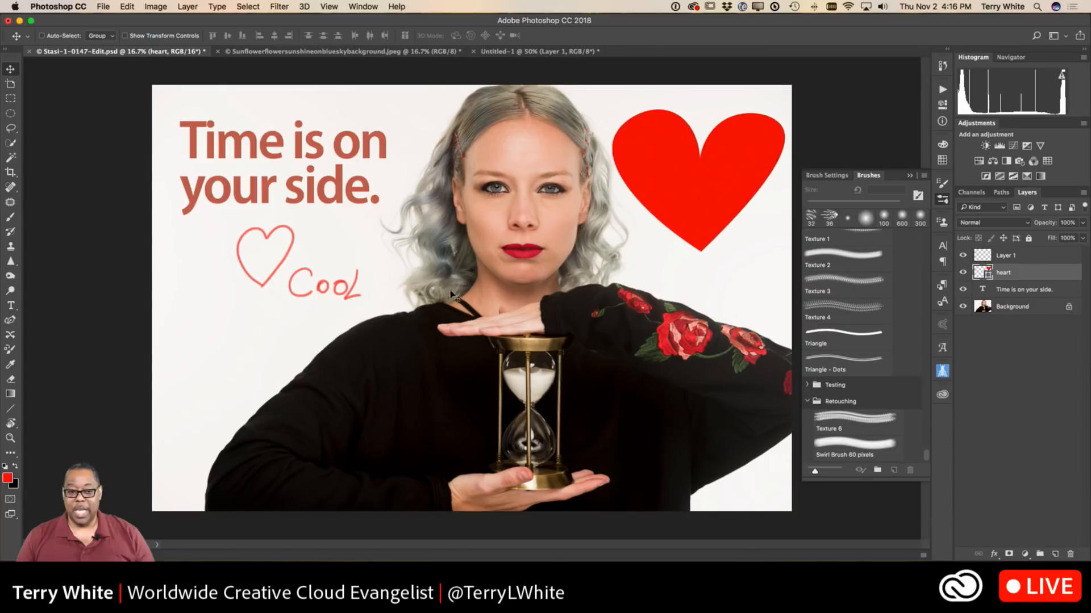
left_click(1008, 256)
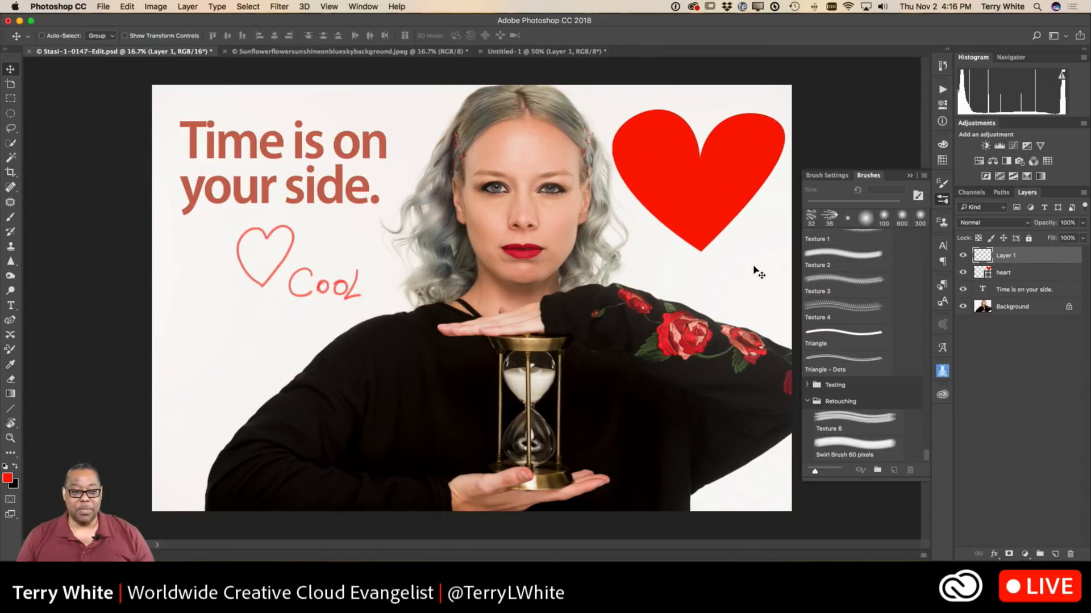
mouse_move(335, 292)
left_mouse_down()
mouse_move(242, 371)
mouse_move(407, 495)
mouse_move(408, 459)
left_mouse_up()
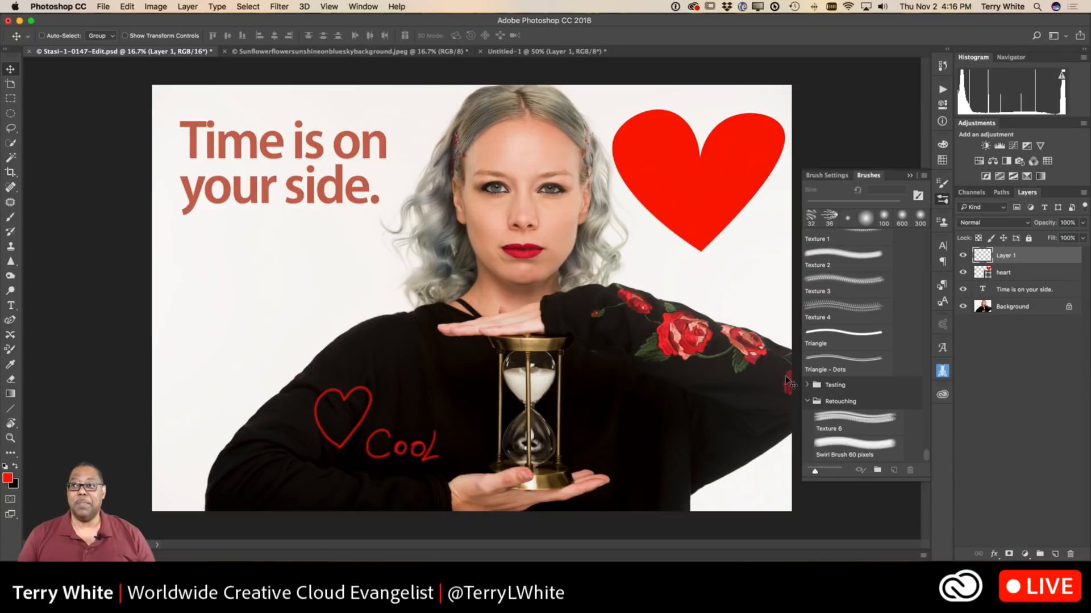